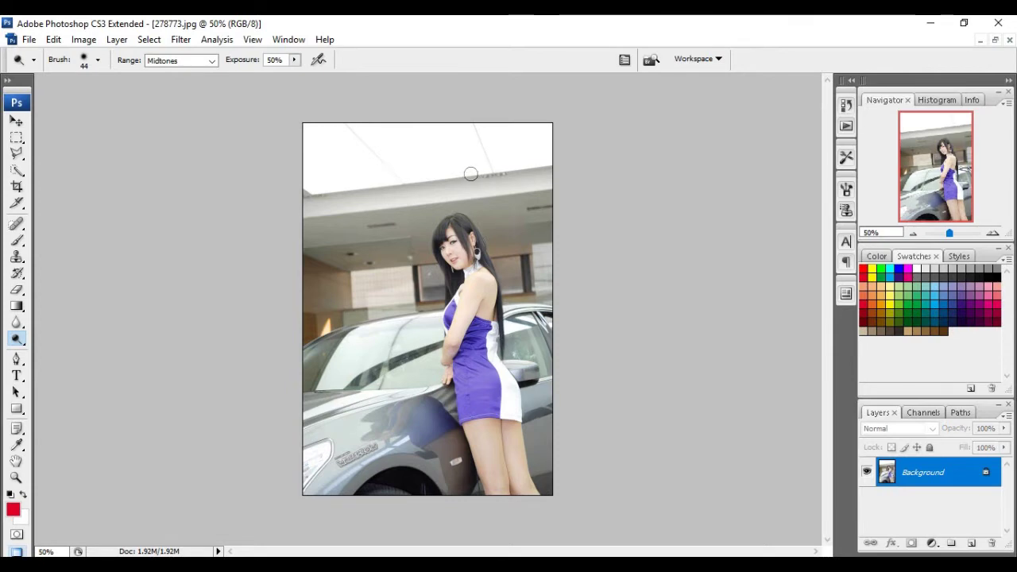
Switch from the Dodge tool to the Move tool
{"action": "left_click", "coordinate": [16, 121]}
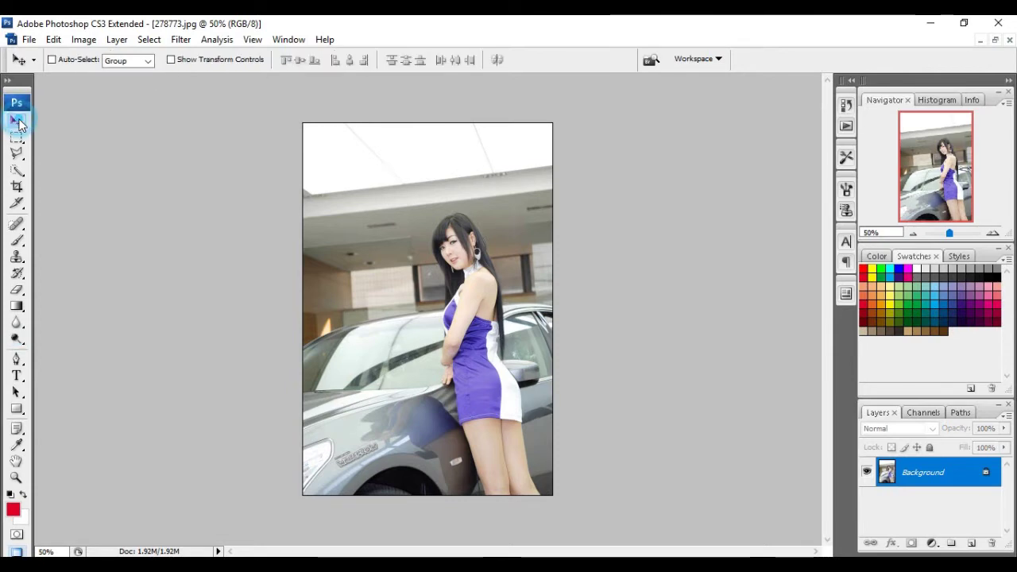
Pick the Polygonal Lasso and zoom the view to 100% on the woman's legs
{"action": "left_click", "coordinate": [17, 153]}
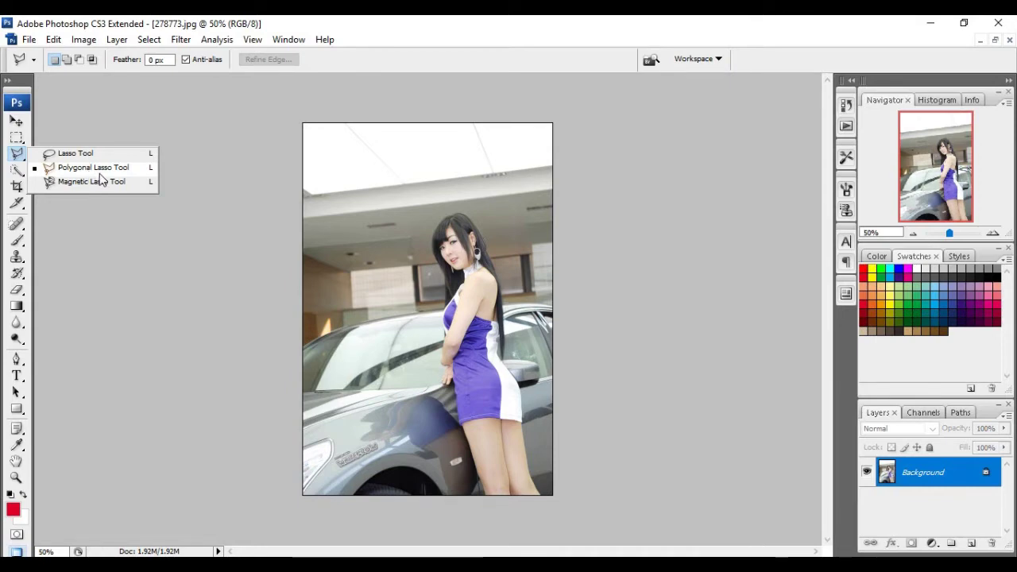
{"action": "left_click", "coordinate": [101, 169]}
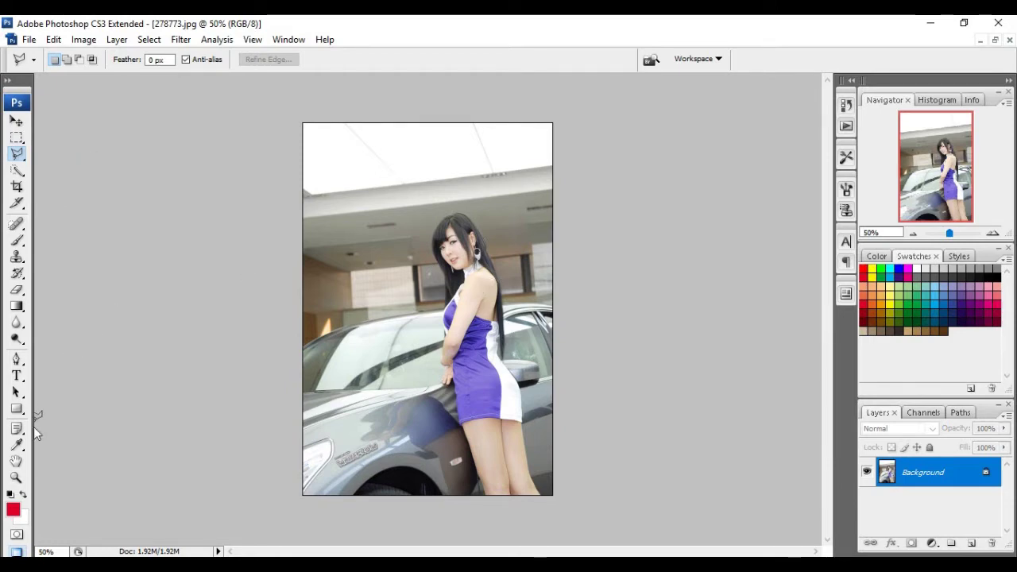
{"action": "left_click", "coordinate": [16, 478]}
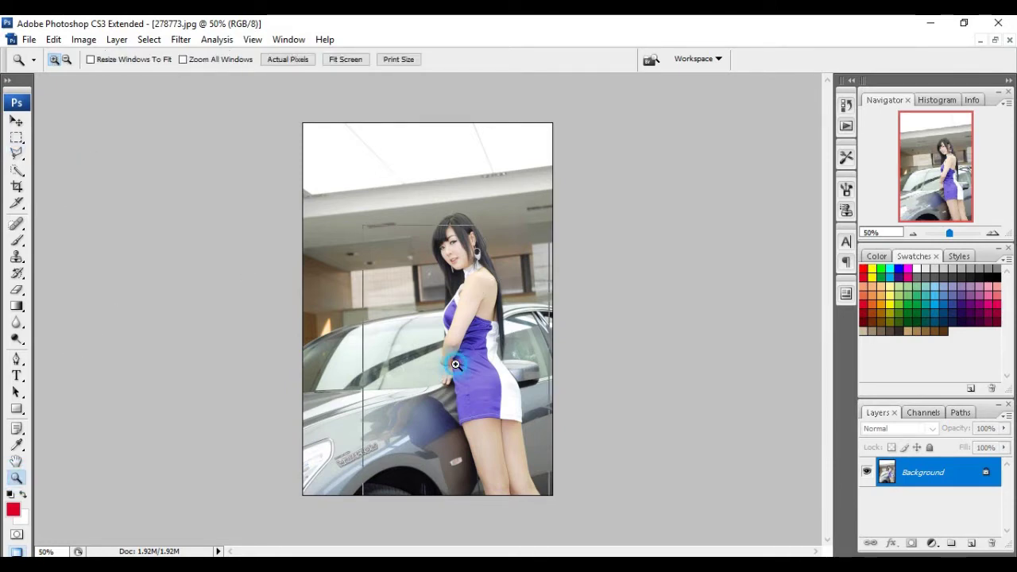
{"action": "left_click", "coordinate": [454, 358]}
{"action": "left_click", "coordinate": [454, 359]}
{"action": "scroll", "coordinate": [483, 370], "scroll_direction": "down", "scroll_amount": 3}
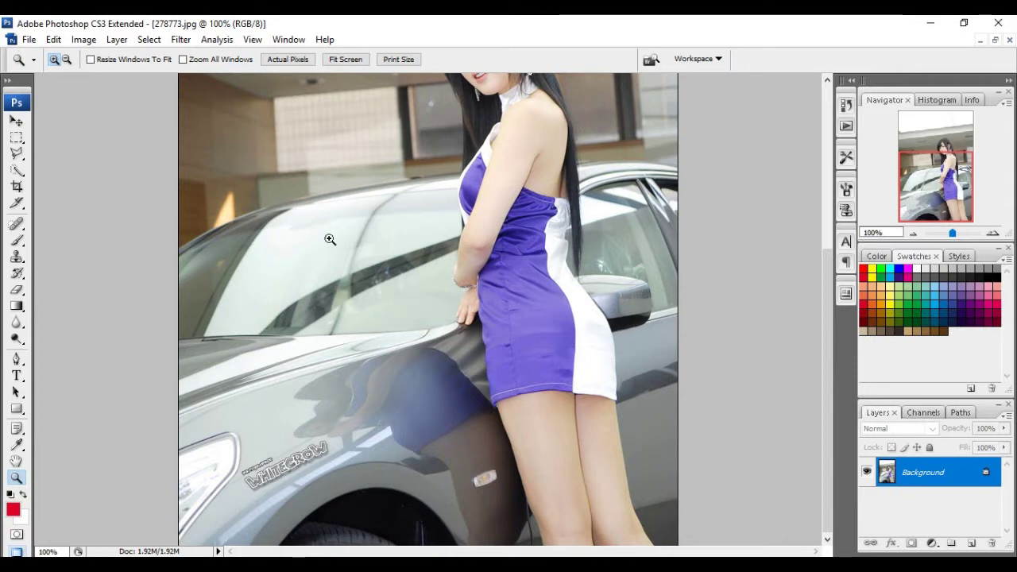
{"action": "left_click_drag", "start_coordinate": [16, 152], "coordinate": [68, 173]}
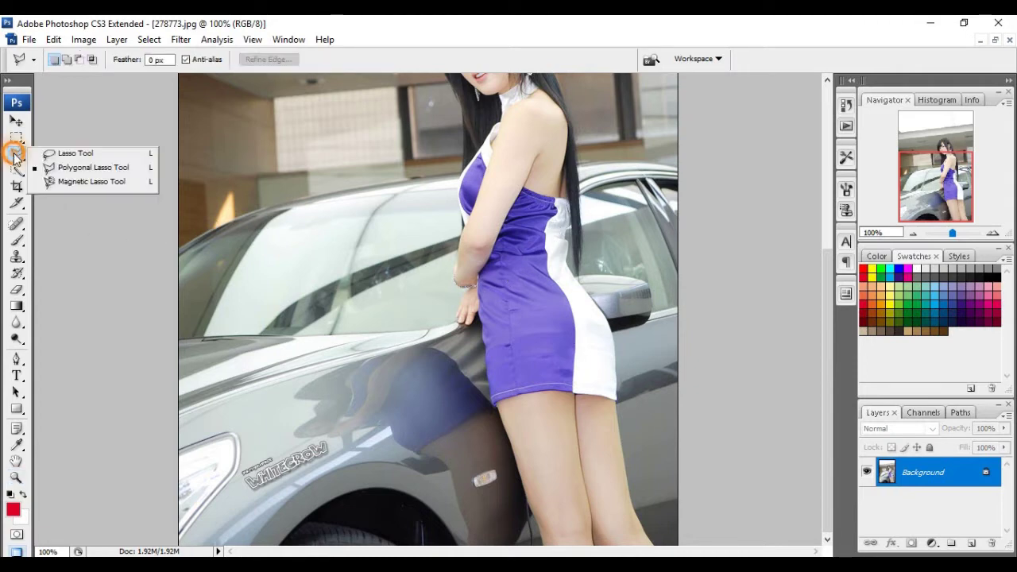
Start a polygonal lasso outline along the dress hem, from its left end to the right corner
{"action": "left_click", "coordinate": [86, 169]}
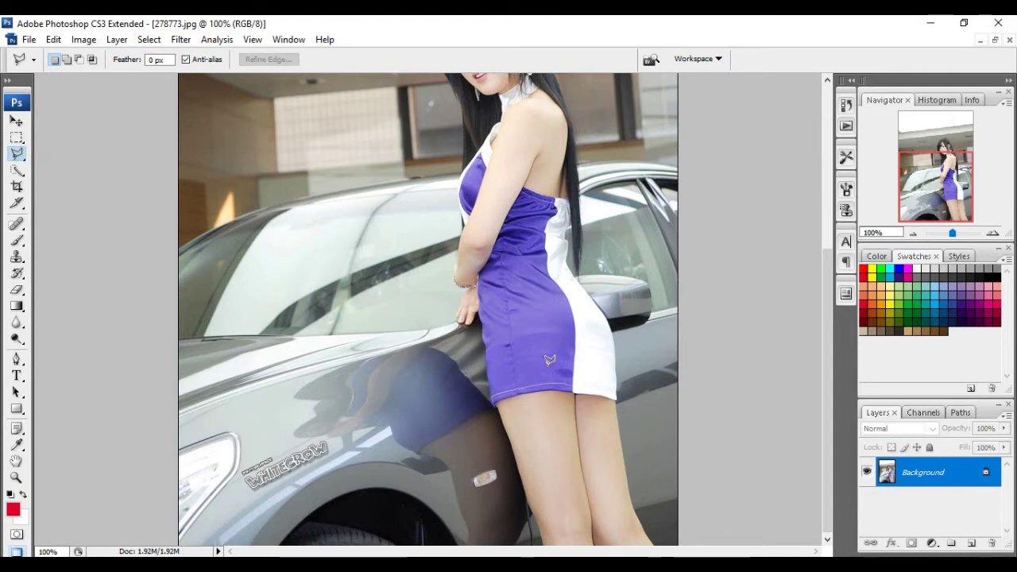
{"action": "left_click", "coordinate": [492, 402]}
{"action": "left_click", "coordinate": [520, 391]}
{"action": "left_click", "coordinate": [536, 392]}
{"action": "left_click", "coordinate": [556, 387]}
{"action": "left_click", "coordinate": [567, 387]}
{"action": "left_click", "coordinate": [576, 388]}
{"action": "left_click", "coordinate": [581, 388]}
{"action": "left_click", "coordinate": [592, 390]}
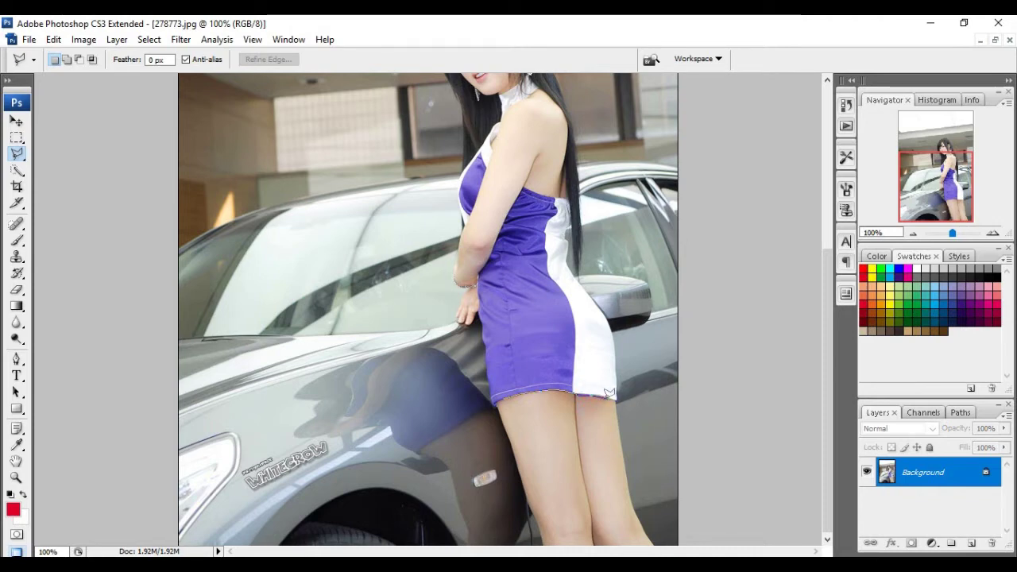
{"action": "left_click", "coordinate": [609, 394]}
{"action": "left_click", "coordinate": [617, 395]}
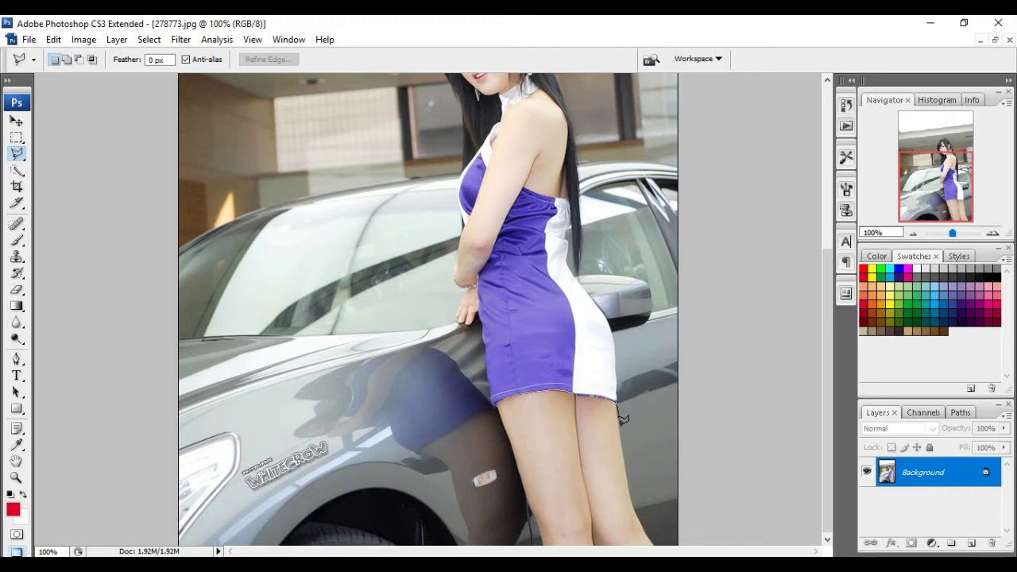
Trace down the right leg edge, across the lower legs, up the left edge, and close the selection
{"action": "left_click", "coordinate": [619, 438]}
{"action": "left_click", "coordinate": [618, 458]}
{"action": "left_click", "coordinate": [630, 491]}
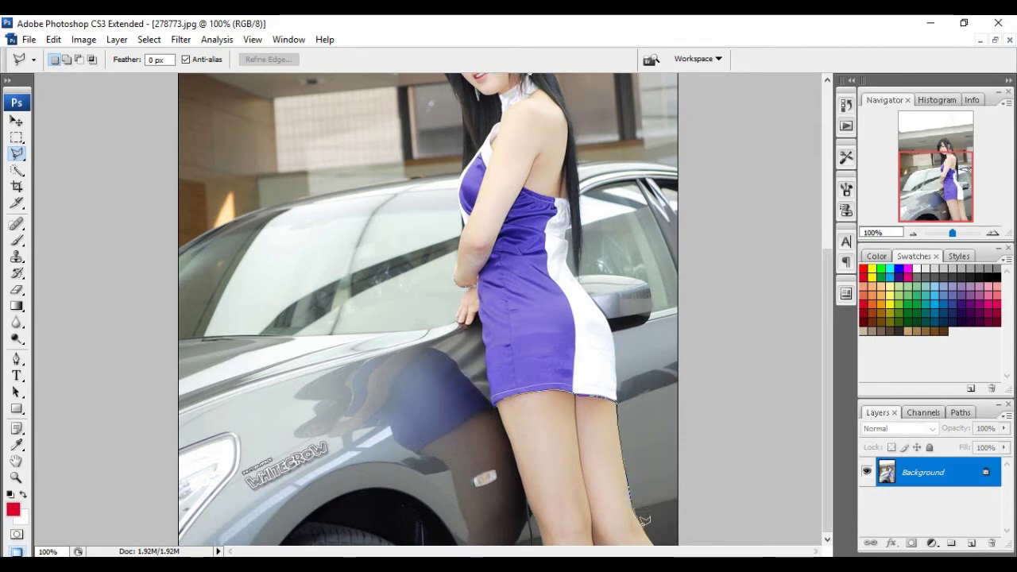
{"action": "left_click", "coordinate": [652, 535]}
{"action": "left_click", "coordinate": [654, 538]}
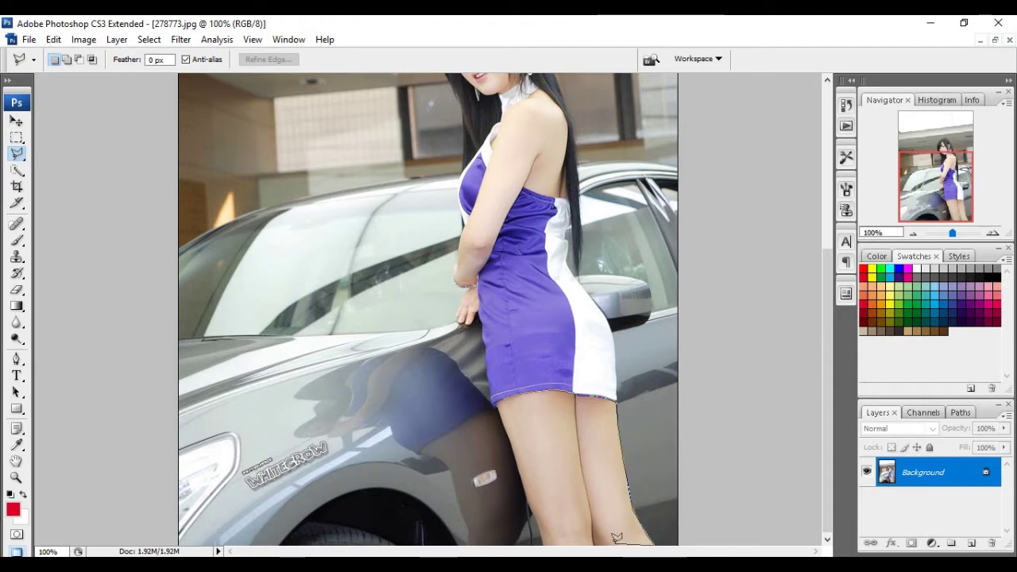
{"action": "left_click", "coordinate": [541, 538]}
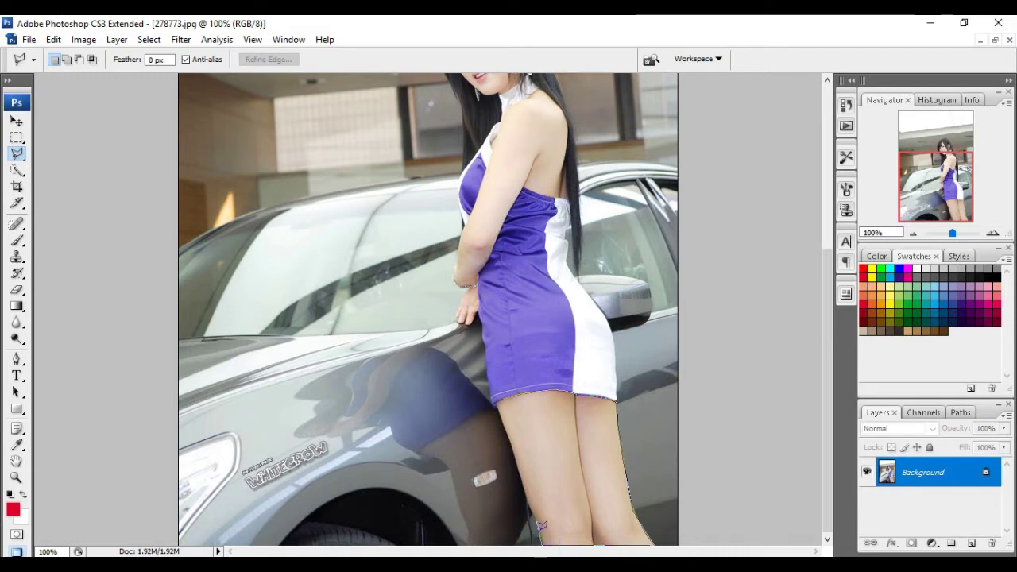
{"action": "left_click", "coordinate": [533, 511]}
{"action": "left_click", "coordinate": [529, 493]}
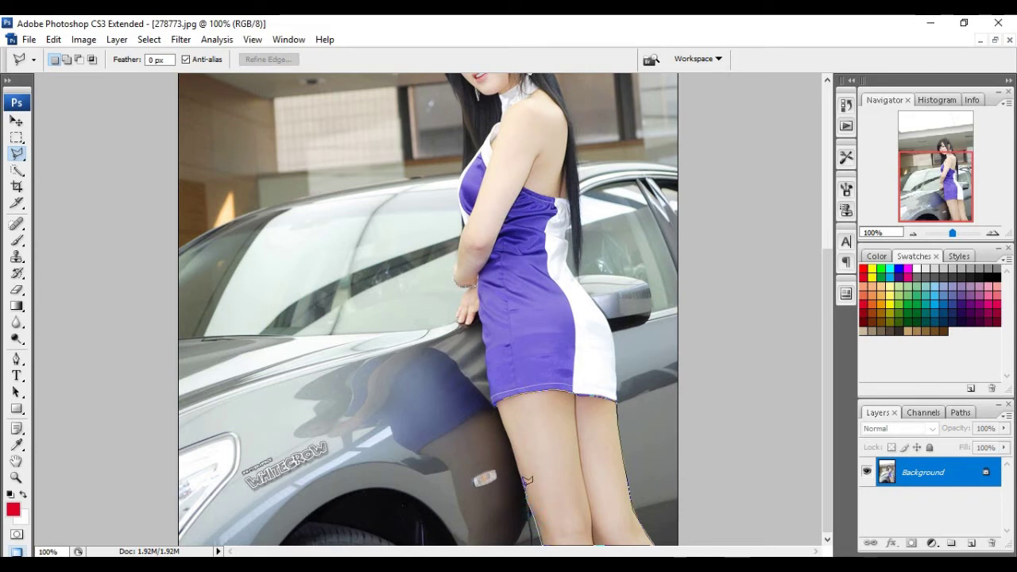
{"action": "left_click", "coordinate": [521, 470]}
{"action": "left_click", "coordinate": [517, 465]}
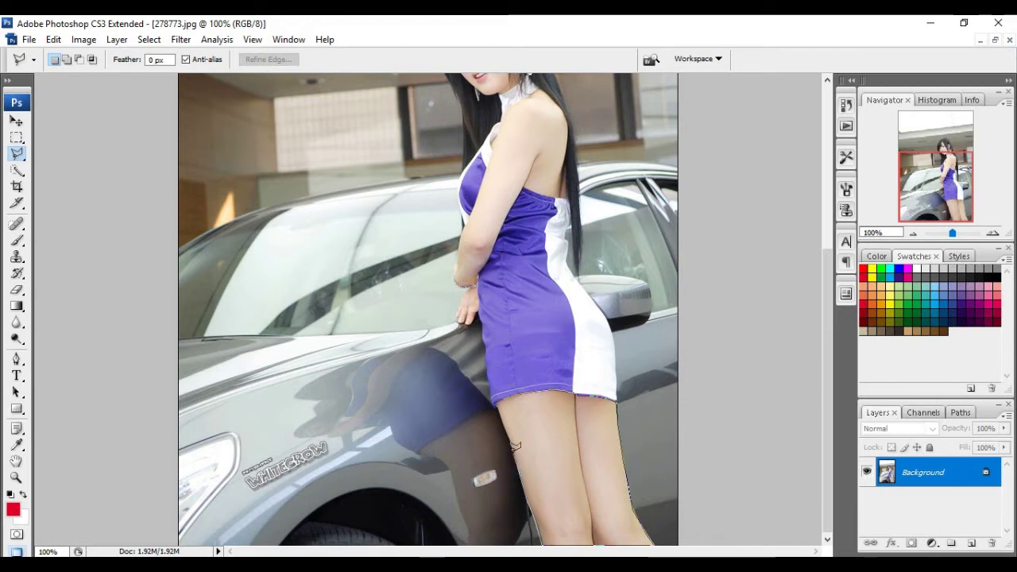
{"action": "left_click", "coordinate": [509, 439]}
{"action": "double_click", "coordinate": [509, 440]}
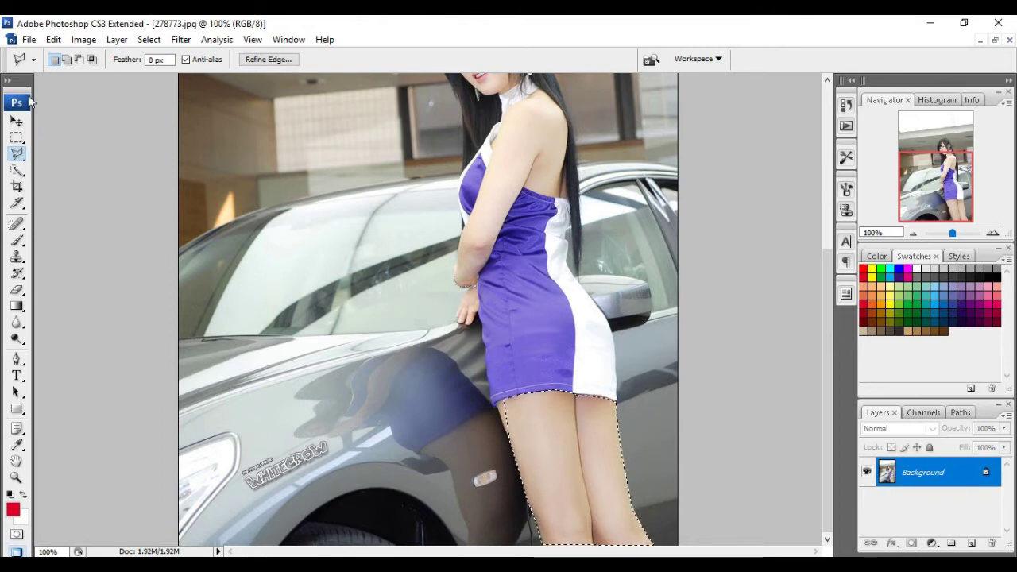
{"action": "left_click", "coordinate": [83, 40]}
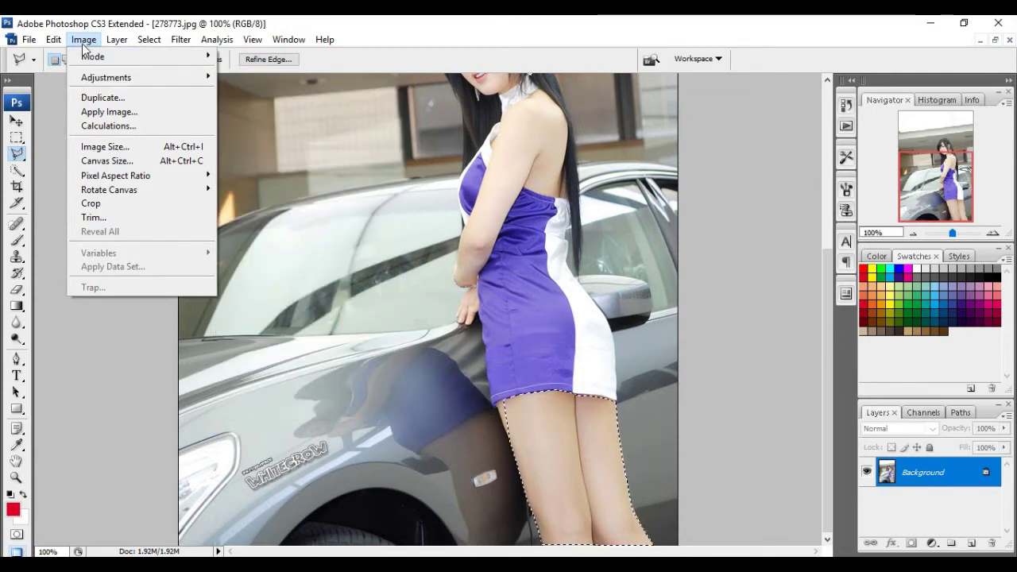
{"action": "mouse_move", "coordinate": [105, 77]}
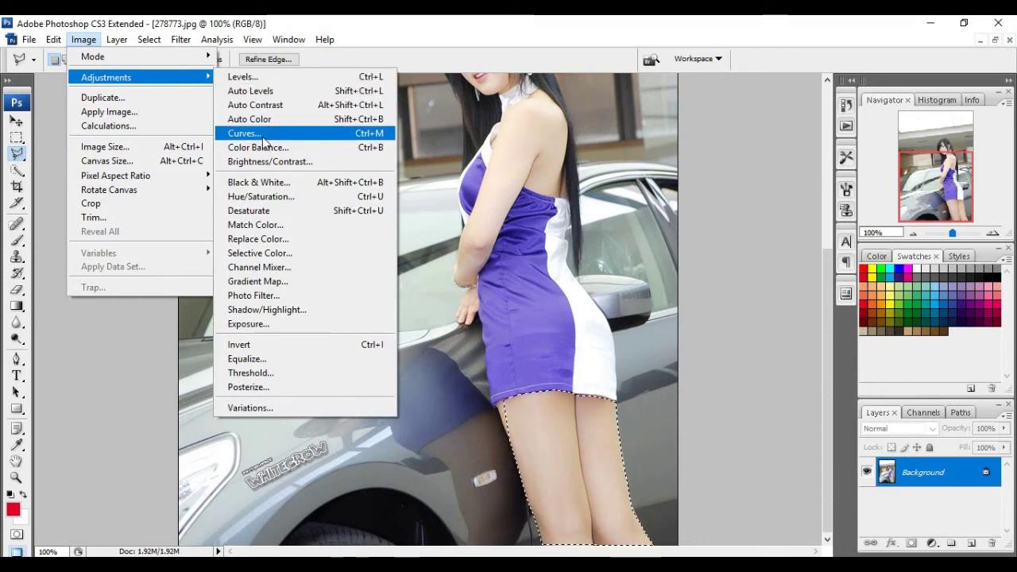
Open Curves for the legs, move it aside, and test the black and white input sliders
{"action": "left_click", "coordinate": [266, 135]}
{"action": "mouse_move", "coordinate": [499, 85]}
{"action": "left_mouse_down"}
{"action": "mouse_move", "coordinate": [801, 121]}
{"action": "mouse_move", "coordinate": [792, 83]}
{"action": "left_mouse_up"}
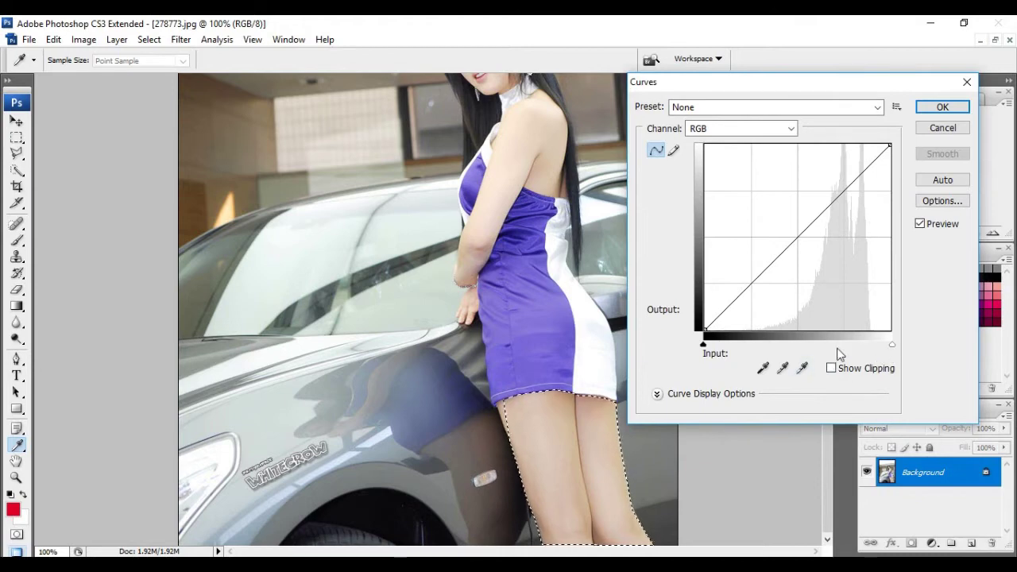
{"action": "mouse_move", "coordinate": [710, 347]}
{"action": "left_mouse_down"}
{"action": "mouse_move", "coordinate": [753, 346]}
{"action": "mouse_move", "coordinate": [704, 343]}
{"action": "left_mouse_up"}
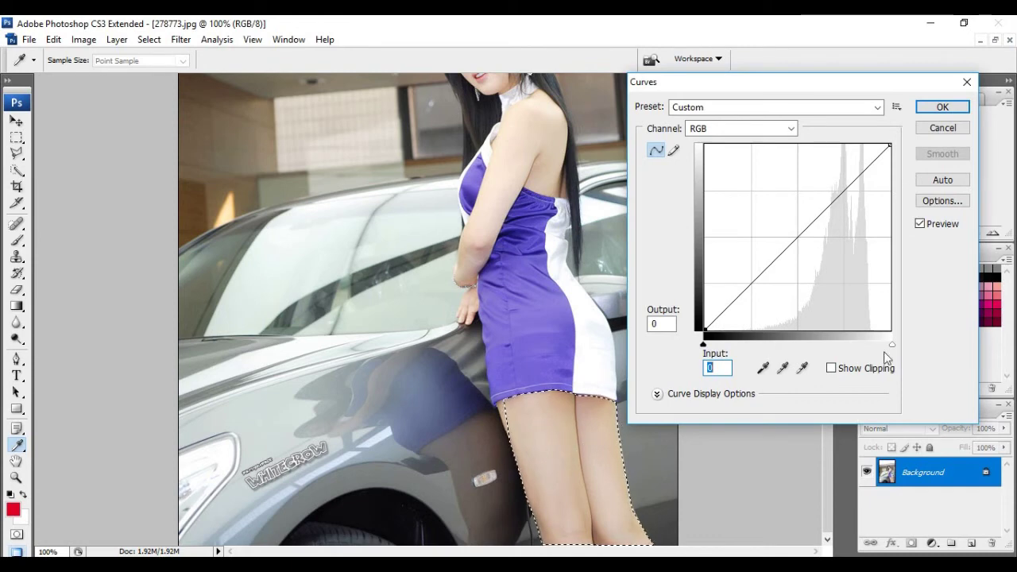
{"action": "left_click_drag", "start_coordinate": [892, 346], "coordinate": [840, 347]}
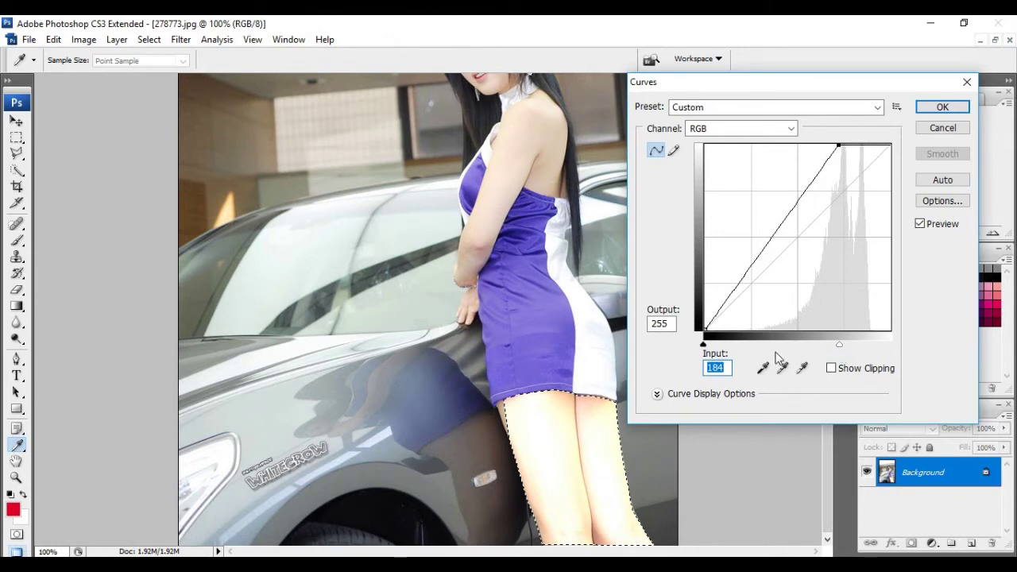
{"action": "mouse_move", "coordinate": [840, 353]}
{"action": "left_mouse_down"}
{"action": "mouse_move", "coordinate": [707, 349]}
{"action": "mouse_move", "coordinate": [909, 352]}
{"action": "left_mouse_up"}
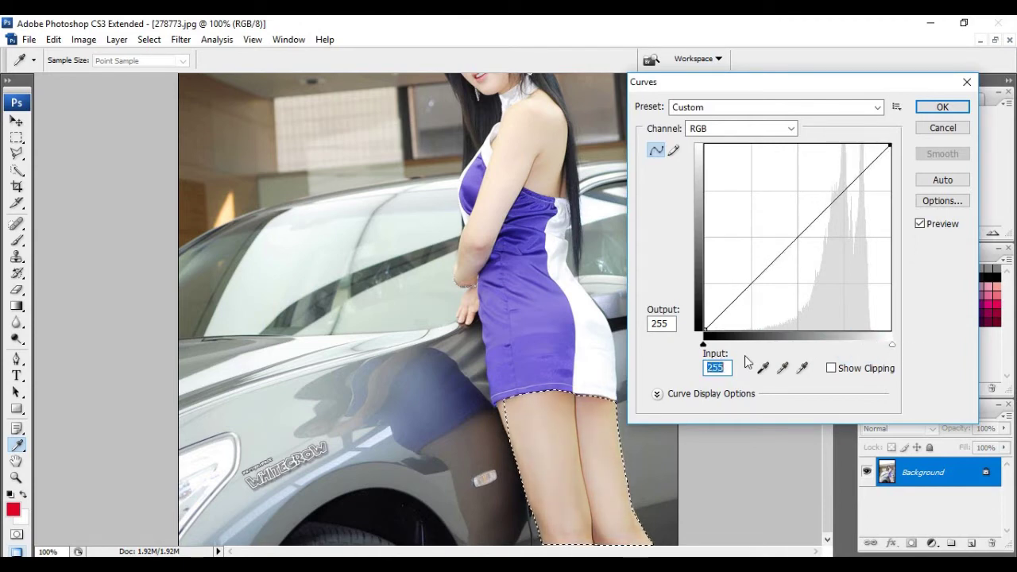
{"action": "mouse_move", "coordinate": [707, 345]}
{"action": "left_mouse_down"}
{"action": "mouse_move", "coordinate": [849, 352]}
{"action": "mouse_move", "coordinate": [832, 353]}
{"action": "left_mouse_up"}
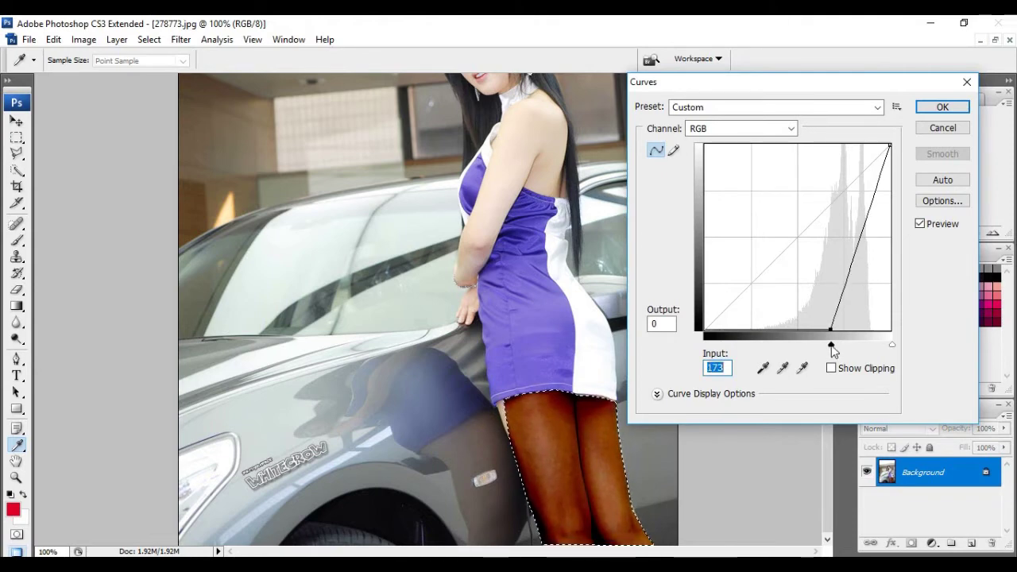
{"action": "left_click_drag", "start_coordinate": [833, 352], "coordinate": [849, 352]}
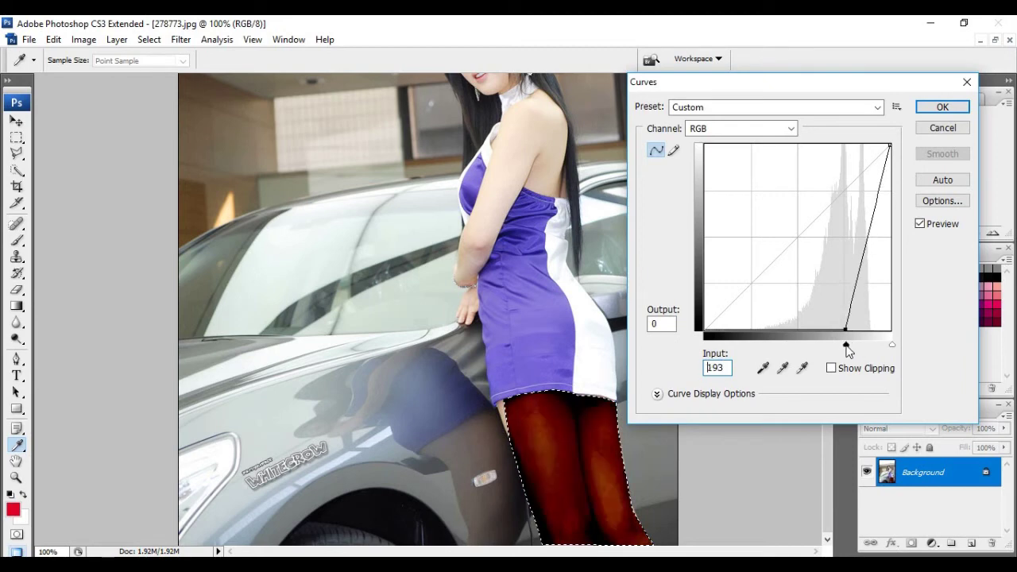
{"action": "left_click_drag", "start_coordinate": [849, 350], "coordinate": [704, 351]}
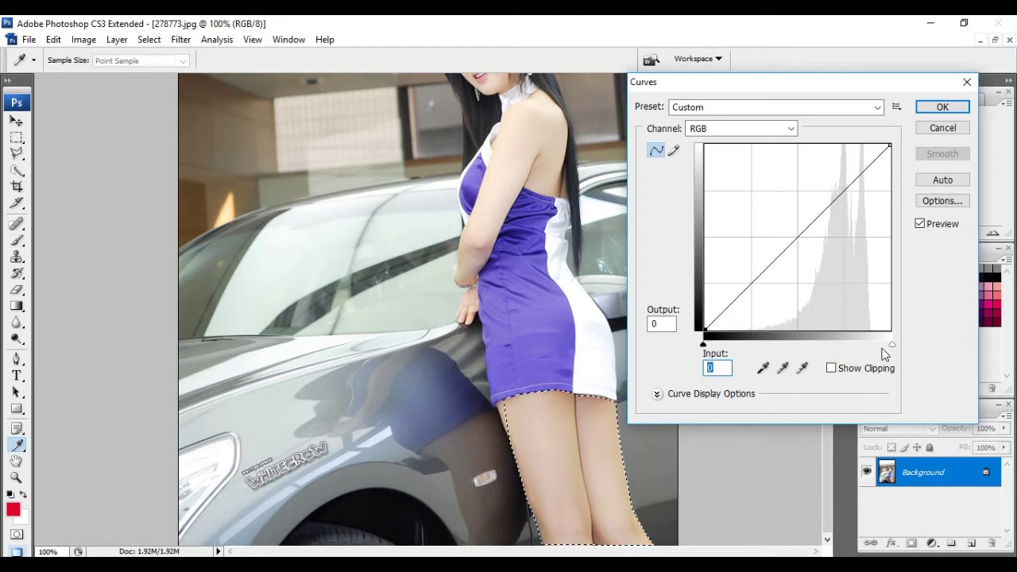
{"action": "mouse_move", "coordinate": [891, 347]}
{"action": "left_mouse_down"}
{"action": "mouse_move", "coordinate": [824, 347]}
{"action": "mouse_move", "coordinate": [929, 348]}
{"action": "mouse_move", "coordinate": [884, 347]}
{"action": "mouse_move", "coordinate": [911, 347]}
{"action": "left_mouse_up"}
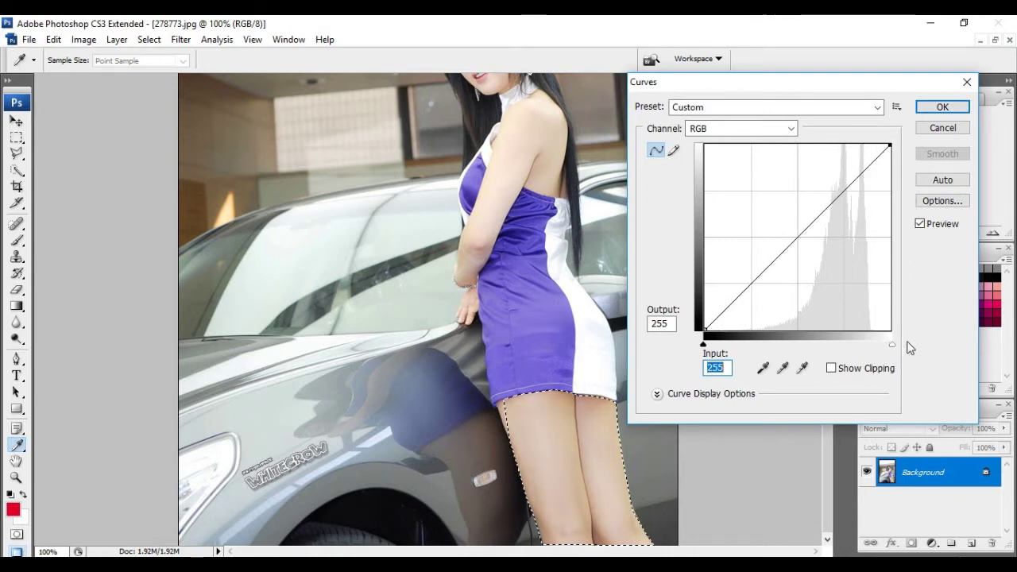
Bend the RGB curve through several shapes, ending with a point near Input 117, Output 142
{"action": "left_click_drag", "start_coordinate": [784, 245], "coordinate": [771, 208]}
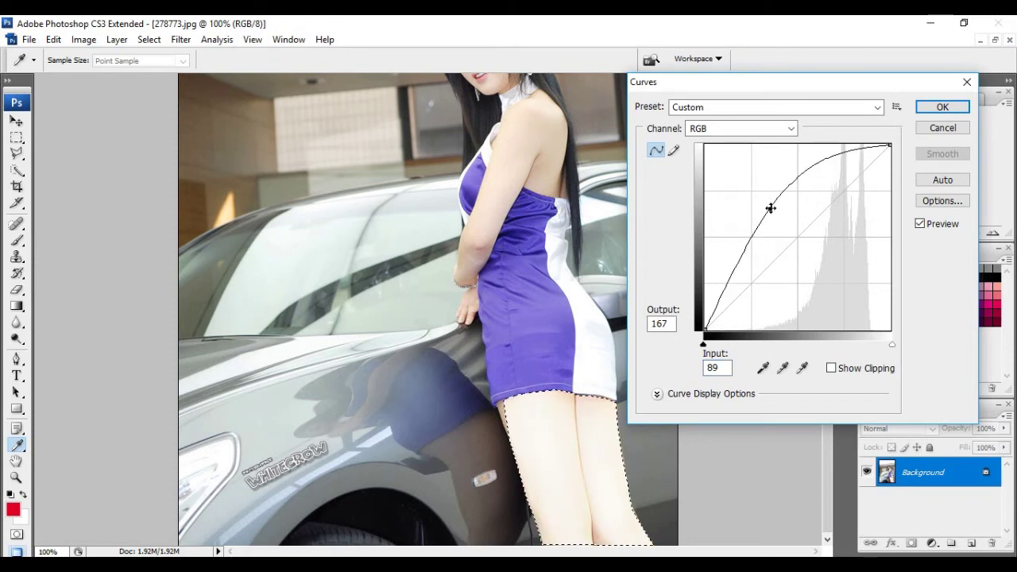
{"action": "left_click_drag", "start_coordinate": [770, 208], "coordinate": [794, 222]}
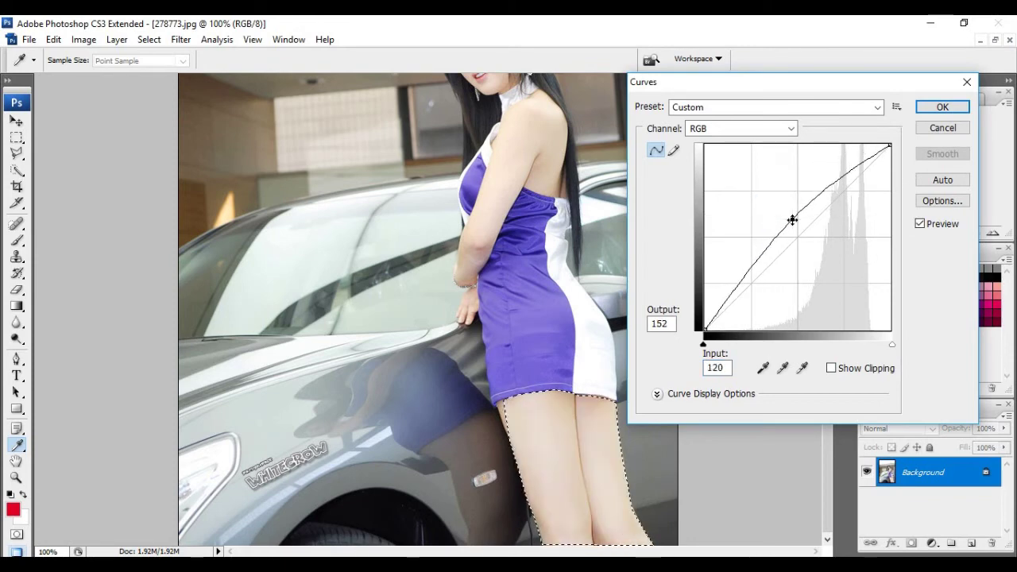
{"action": "left_click_drag", "start_coordinate": [797, 223], "coordinate": [818, 246]}
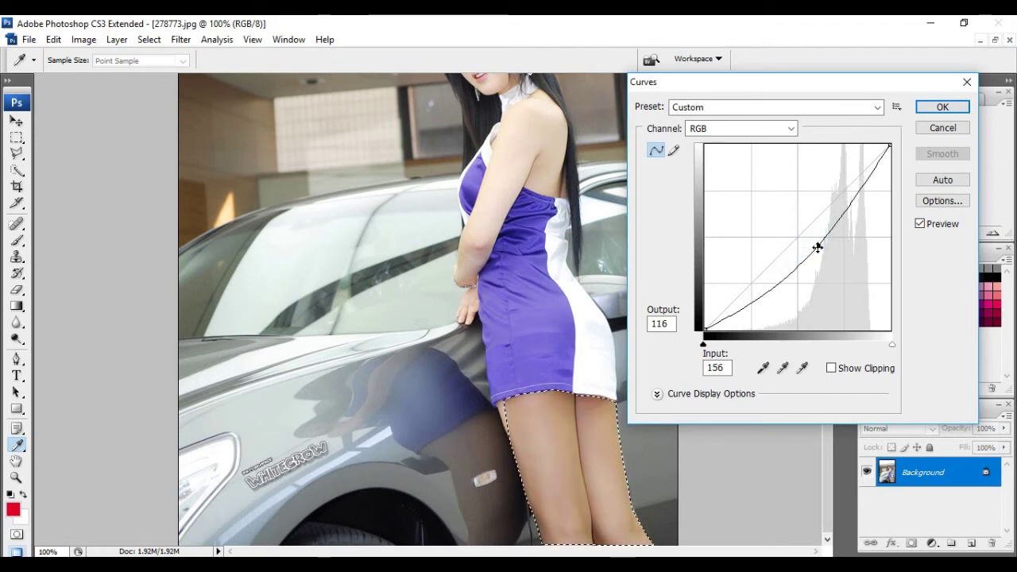
{"action": "mouse_move", "coordinate": [817, 247]}
{"action": "left_mouse_down"}
{"action": "mouse_move", "coordinate": [847, 275]}
{"action": "mouse_move", "coordinate": [790, 227]}
{"action": "left_mouse_up"}
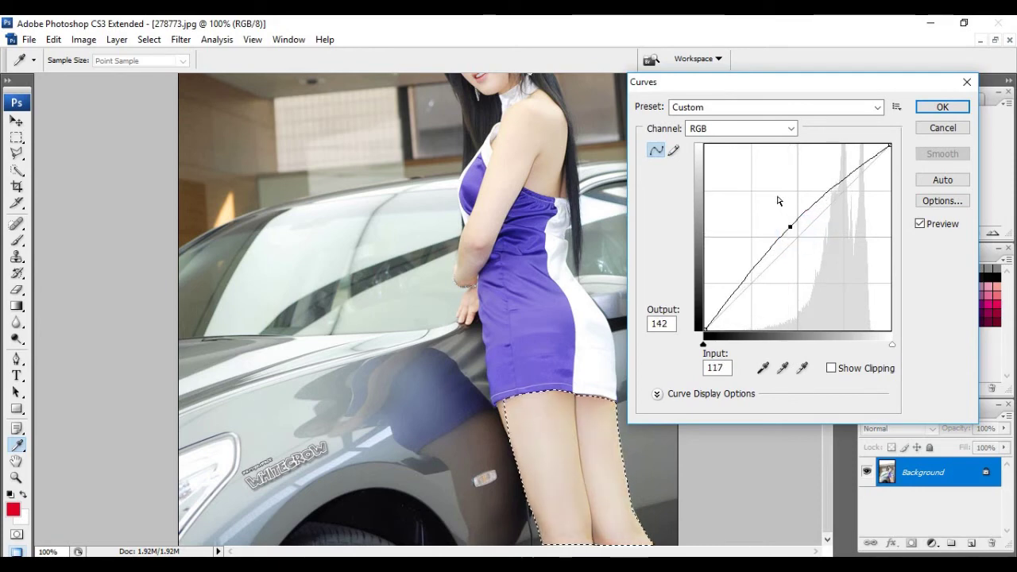
Try the Color Negative, Cross Process, Darker, Lighter, Medium Contrast and Negative curve presets
{"action": "left_click", "coordinate": [878, 106]}
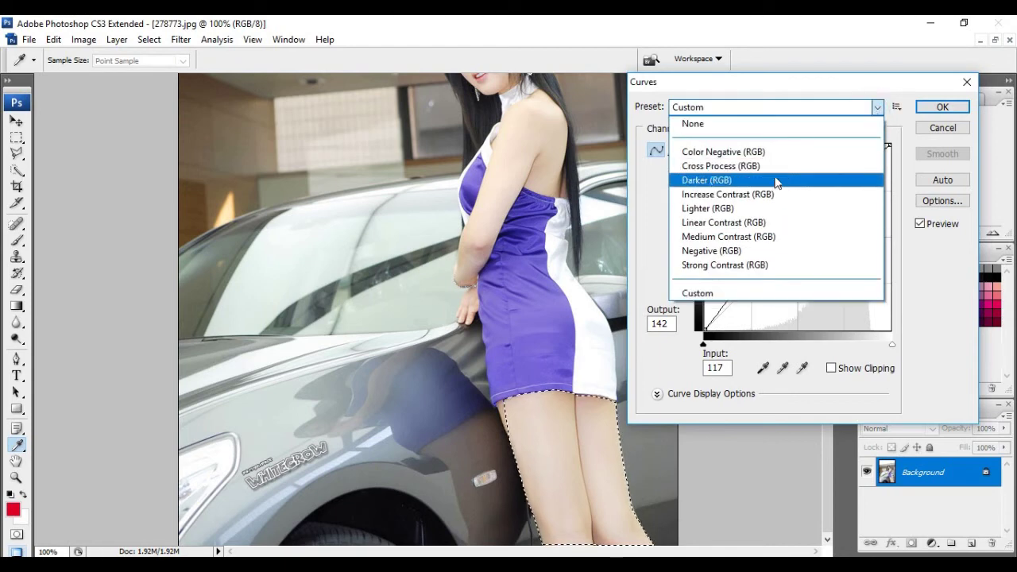
{"action": "left_click", "coordinate": [764, 152]}
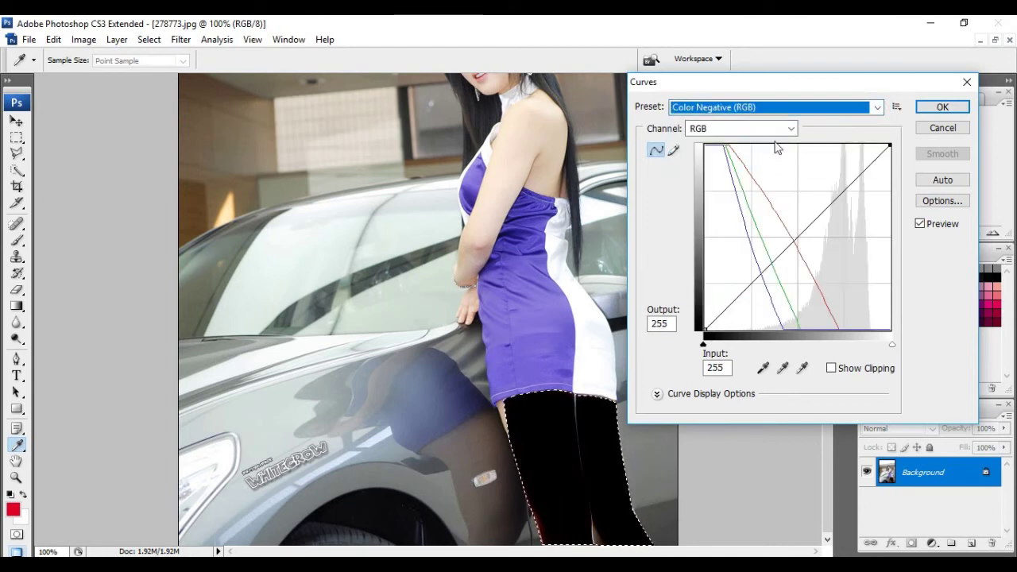
{"action": "left_click", "coordinate": [877, 107]}
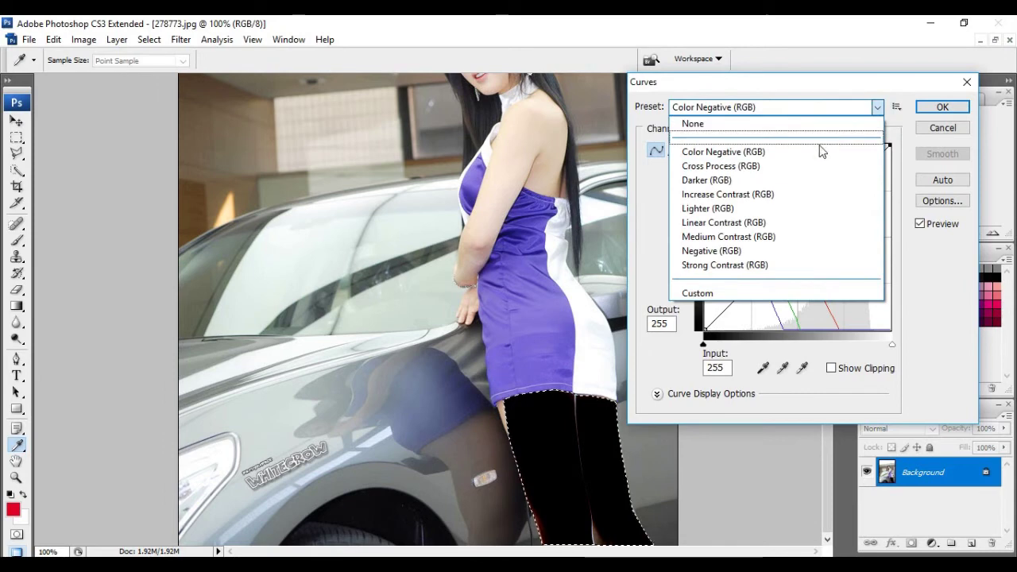
{"action": "left_click", "coordinate": [812, 166]}
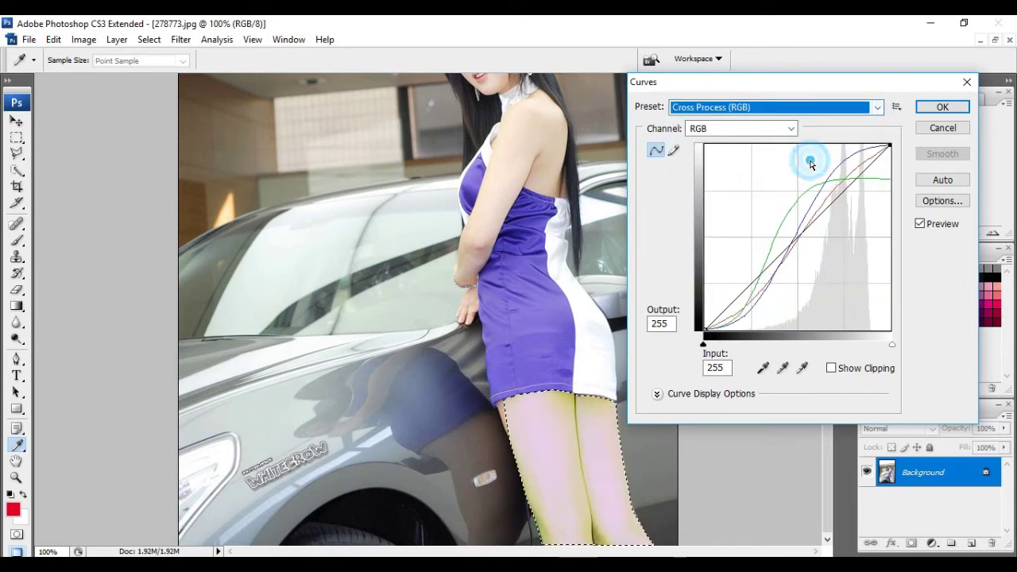
{"action": "left_click", "coordinate": [878, 106]}
{"action": "left_click", "coordinate": [803, 179]}
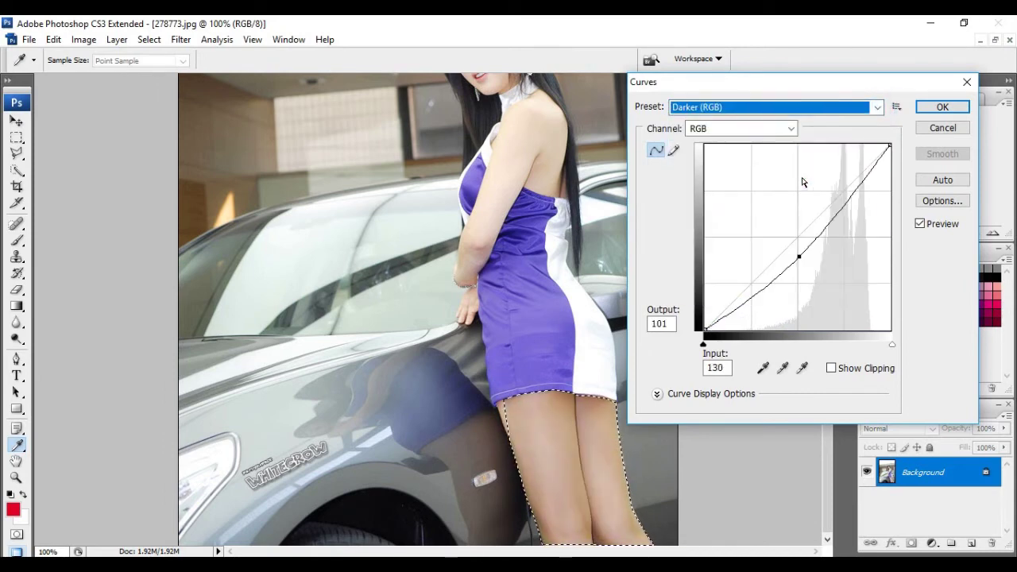
{"action": "left_click", "coordinate": [878, 106]}
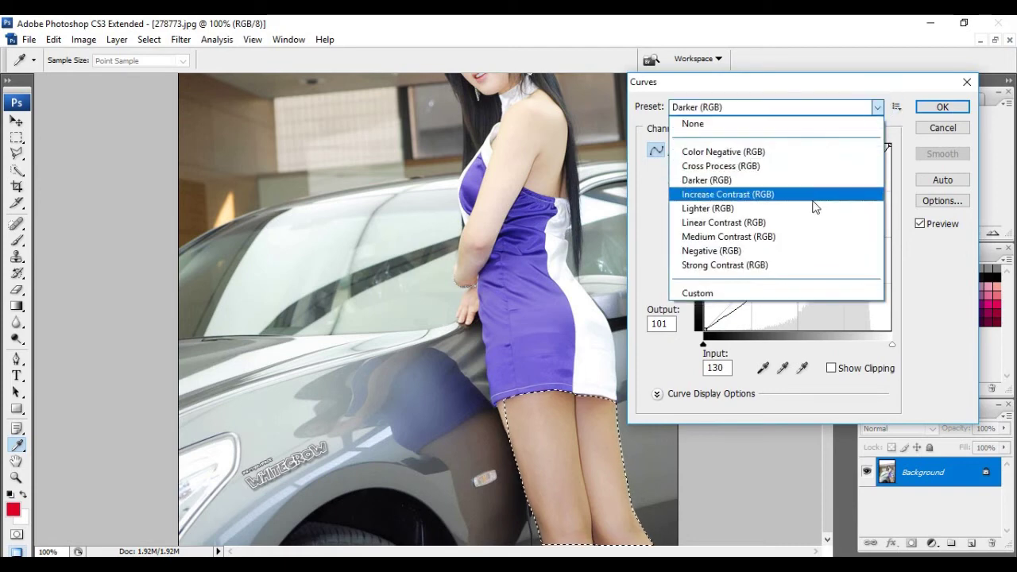
{"action": "left_click", "coordinate": [807, 213]}
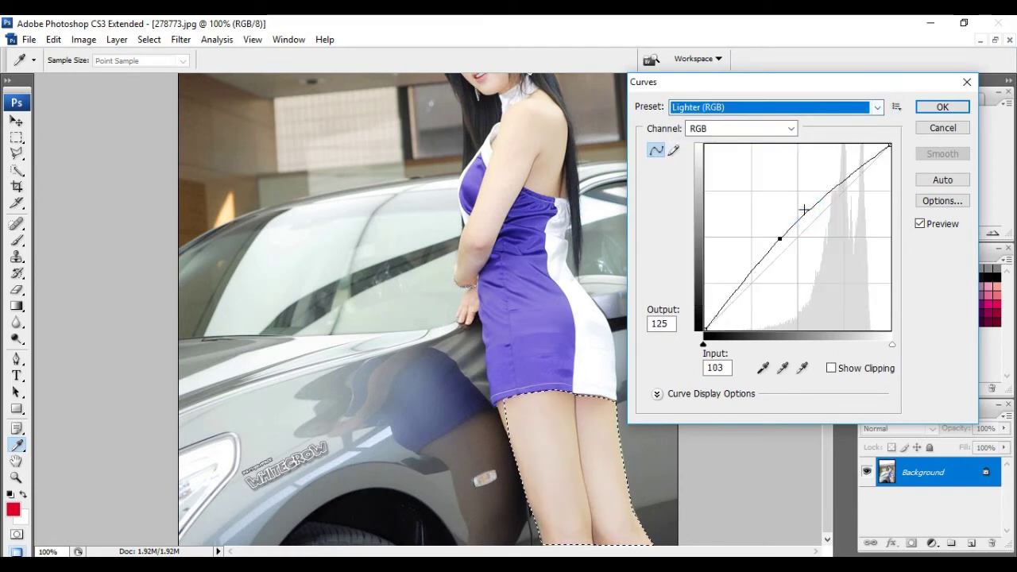
{"action": "left_click", "coordinate": [879, 106]}
{"action": "left_click", "coordinate": [829, 236]}
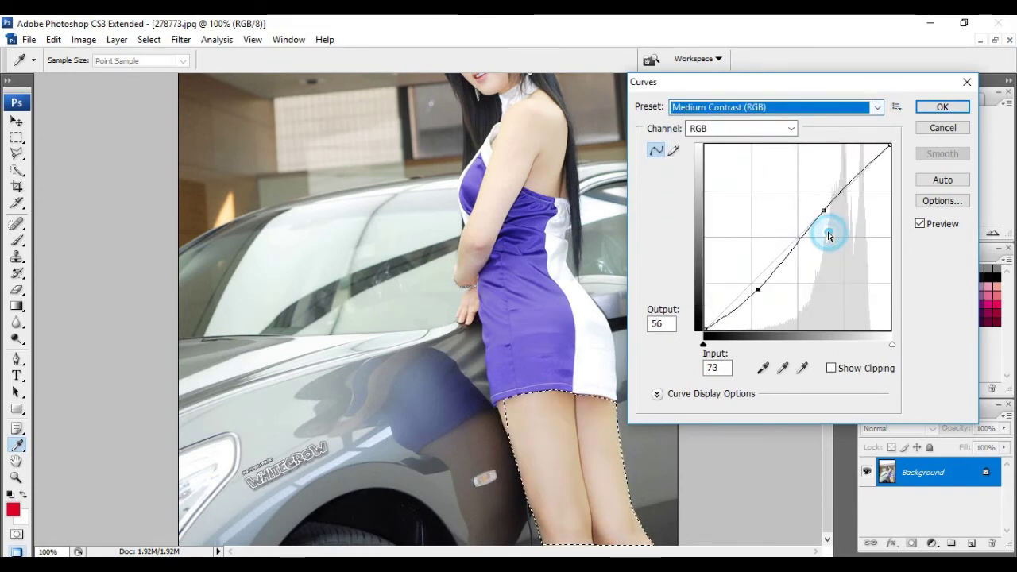
{"action": "left_click", "coordinate": [878, 108]}
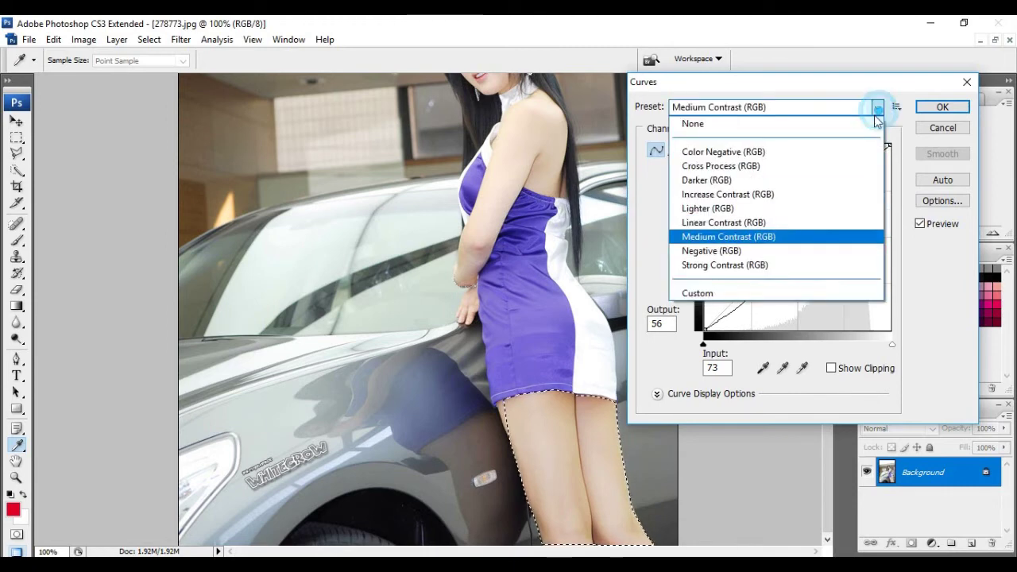
{"action": "left_click", "coordinate": [786, 250]}
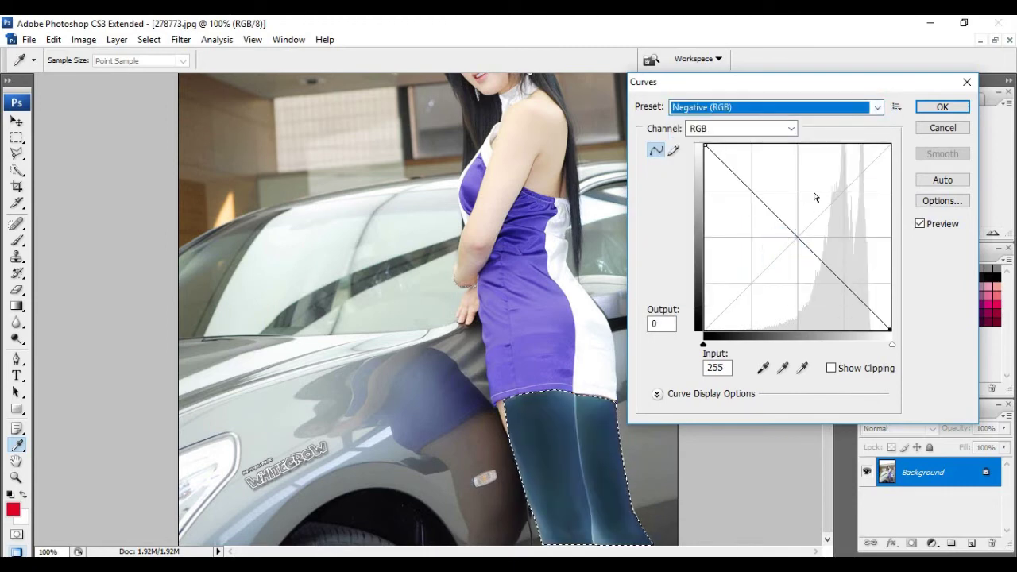
Reset the preset to None, then apply Linear Contrast (RGB)
{"action": "left_click", "coordinate": [877, 107]}
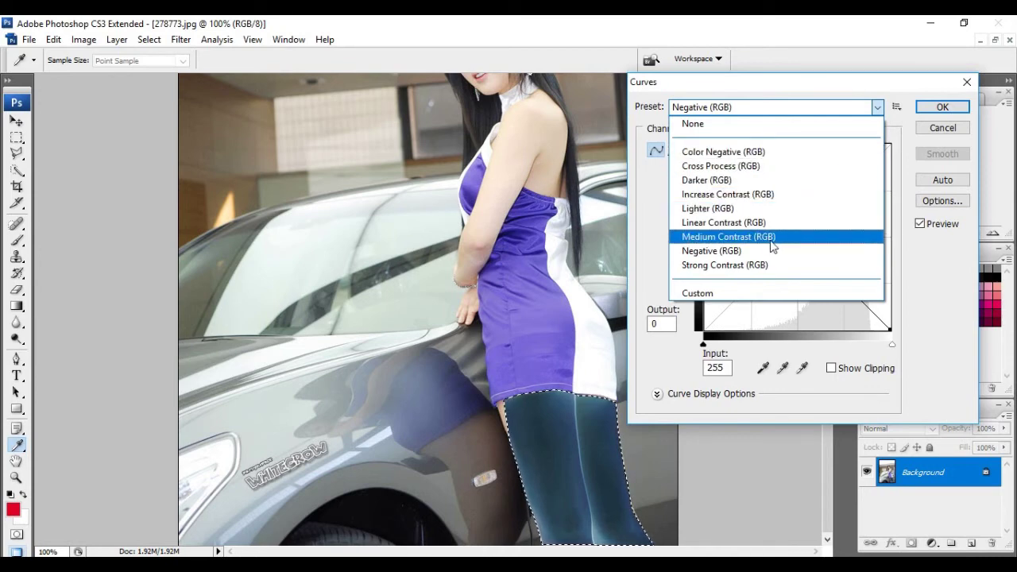
{"action": "left_click", "coordinate": [746, 125]}
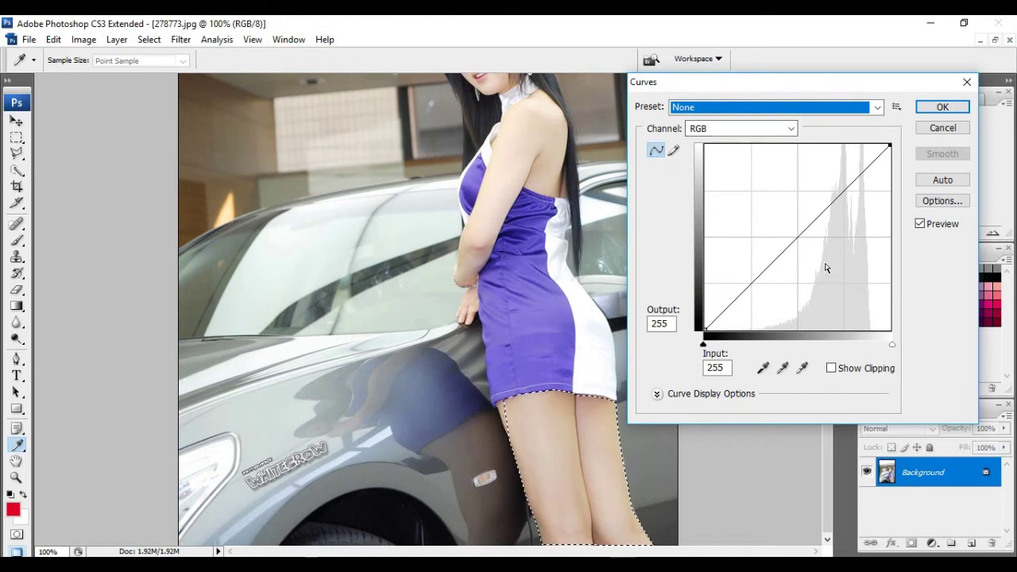
{"action": "left_click", "coordinate": [878, 107]}
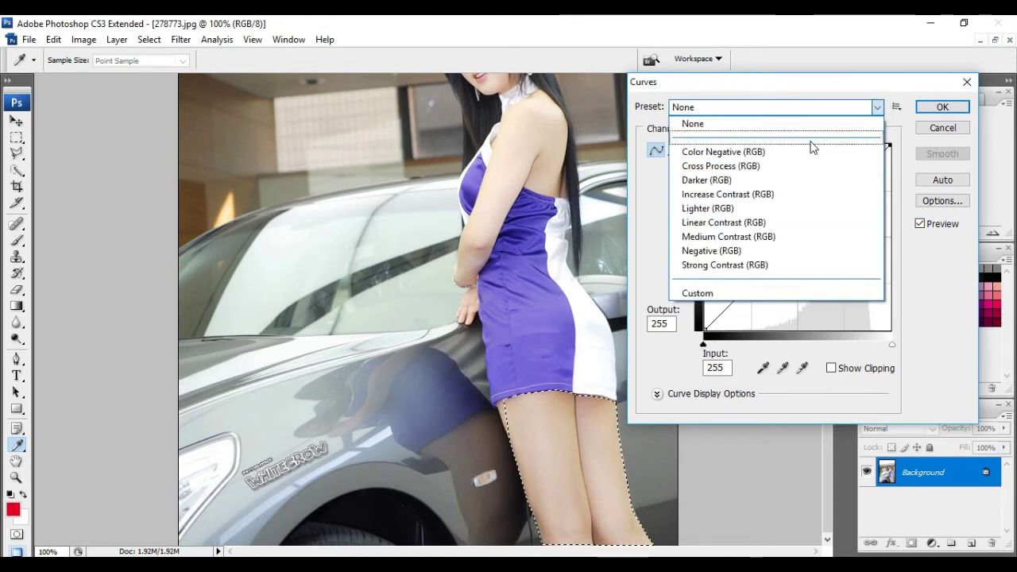
{"action": "left_click", "coordinate": [759, 222]}
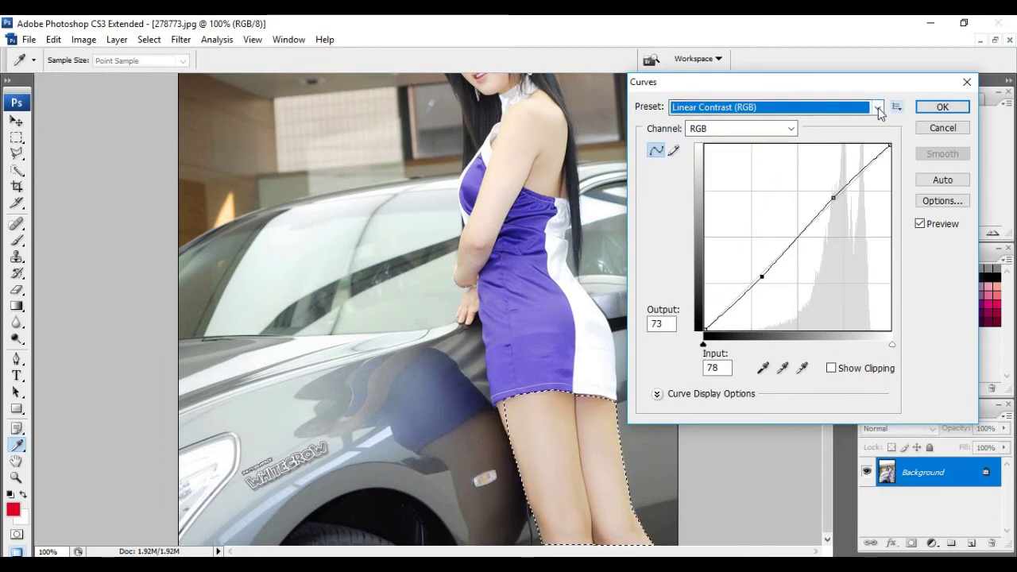
{"action": "left_click", "coordinate": [792, 128]}
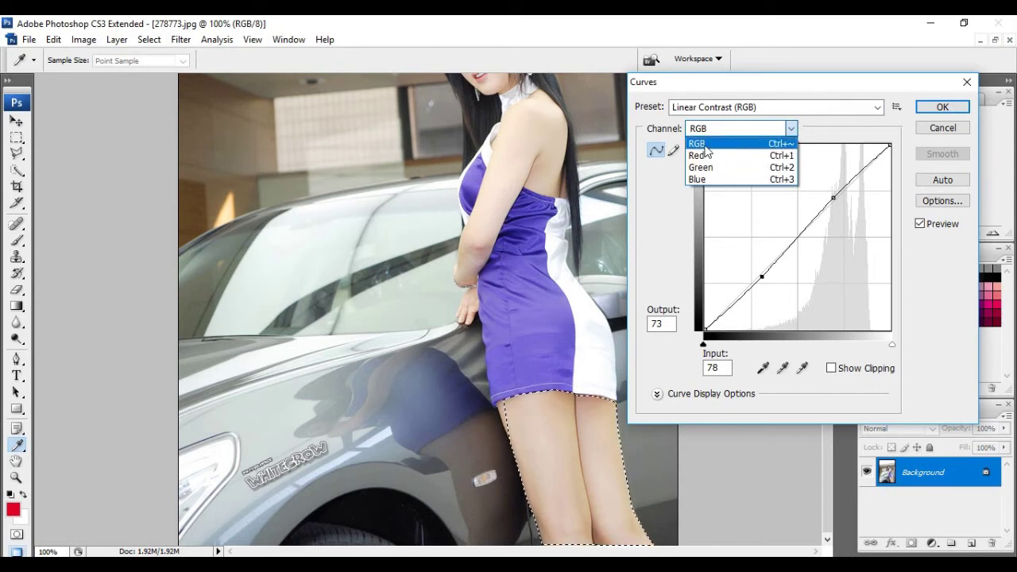
View the Red, Green and Blue channel curves, toggle Show Clipping, then close Curves
{"action": "left_click", "coordinate": [739, 155]}
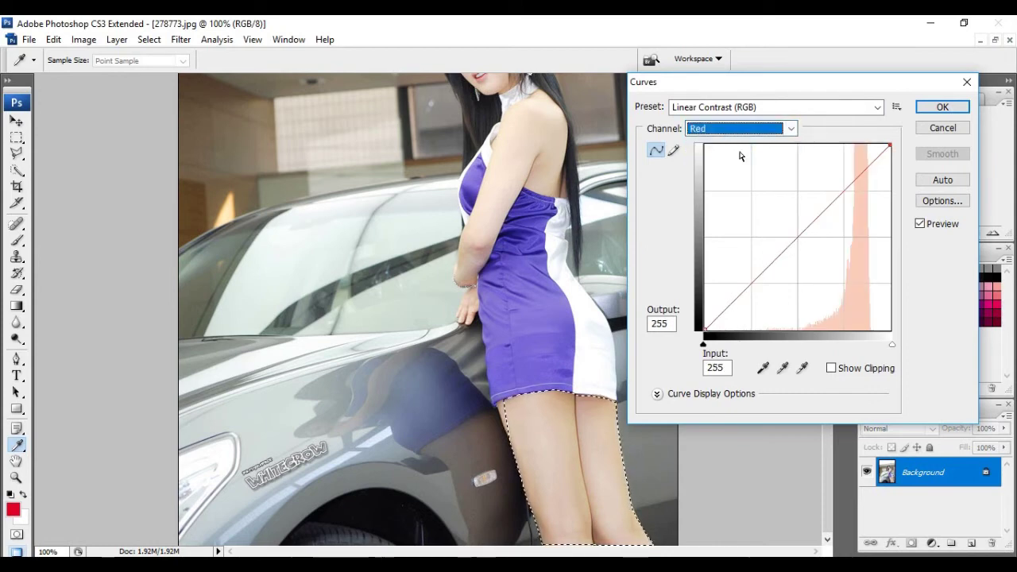
{"action": "left_click", "coordinate": [759, 129]}
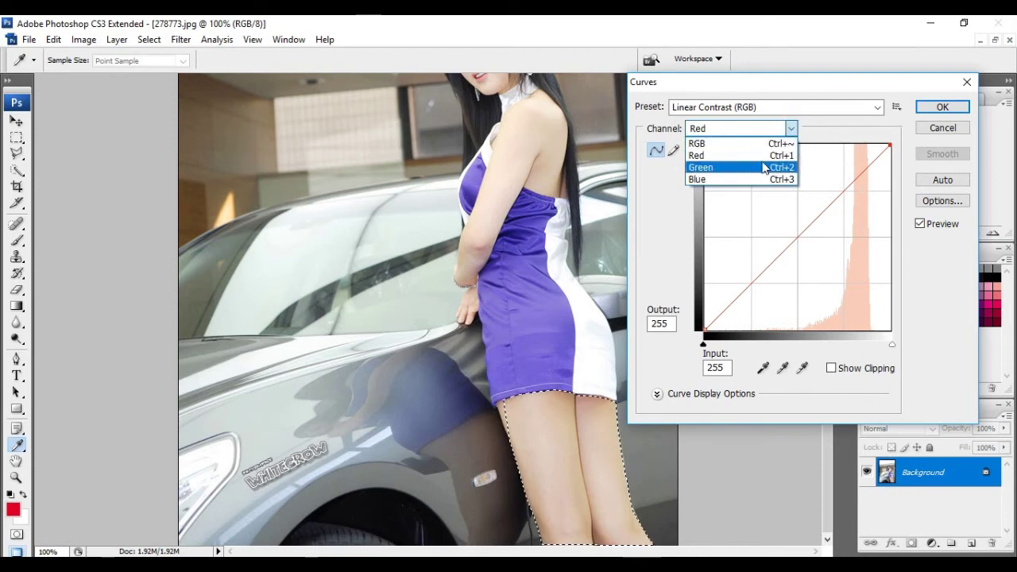
{"action": "left_click", "coordinate": [763, 165]}
{"action": "left_click", "coordinate": [791, 129]}
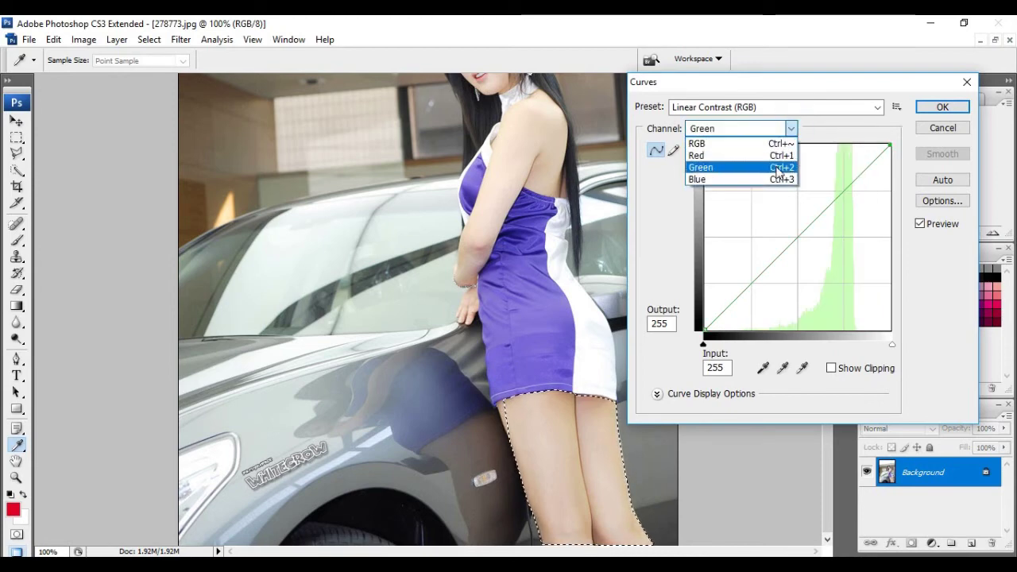
{"action": "left_click", "coordinate": [762, 179]}
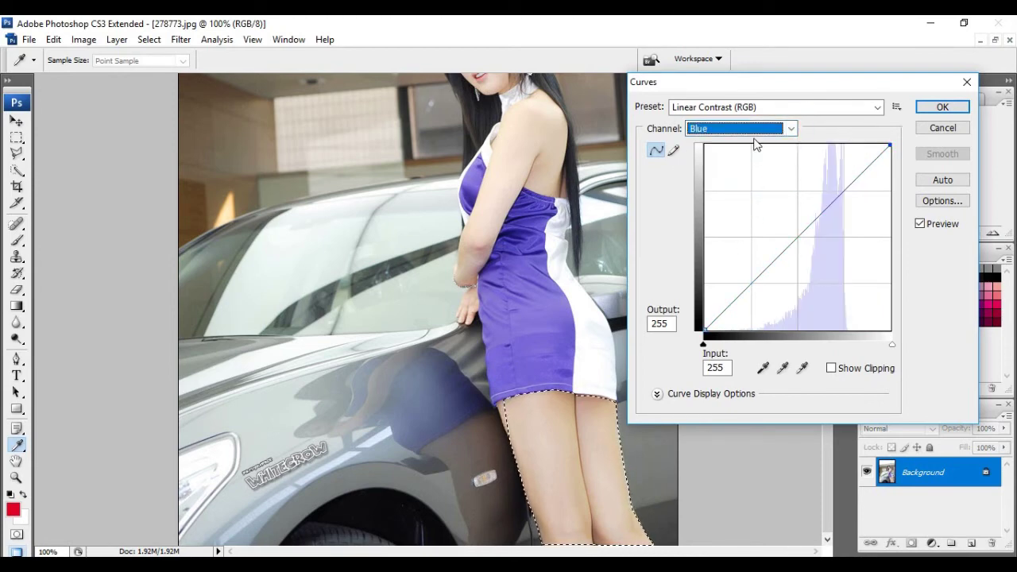
{"action": "left_click", "coordinate": [791, 128]}
{"action": "left_click", "coordinate": [763, 154]}
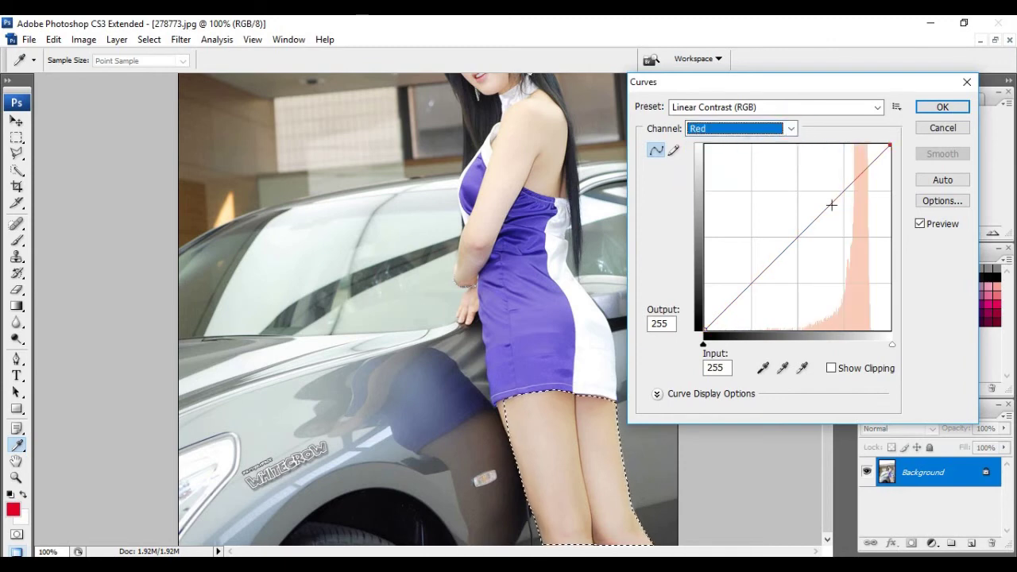
{"action": "left_click", "coordinate": [831, 369]}
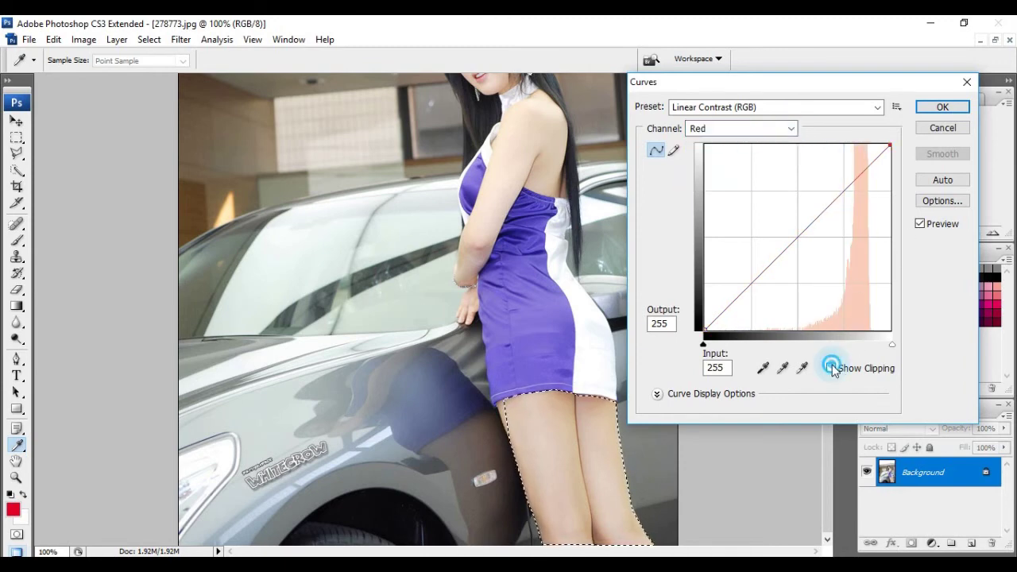
{"action": "left_click", "coordinate": [831, 369]}
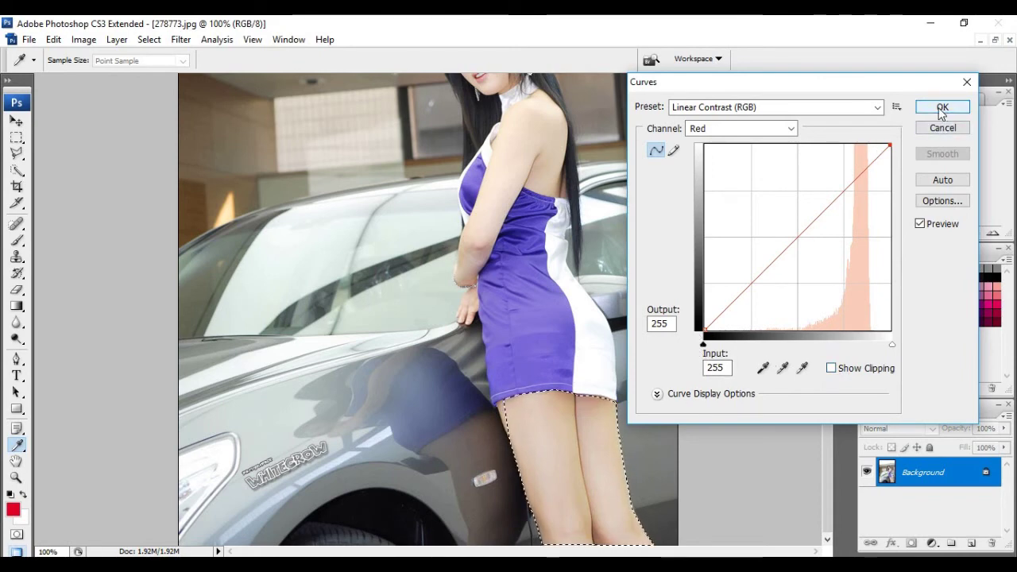
{"action": "left_click", "coordinate": [941, 108]}
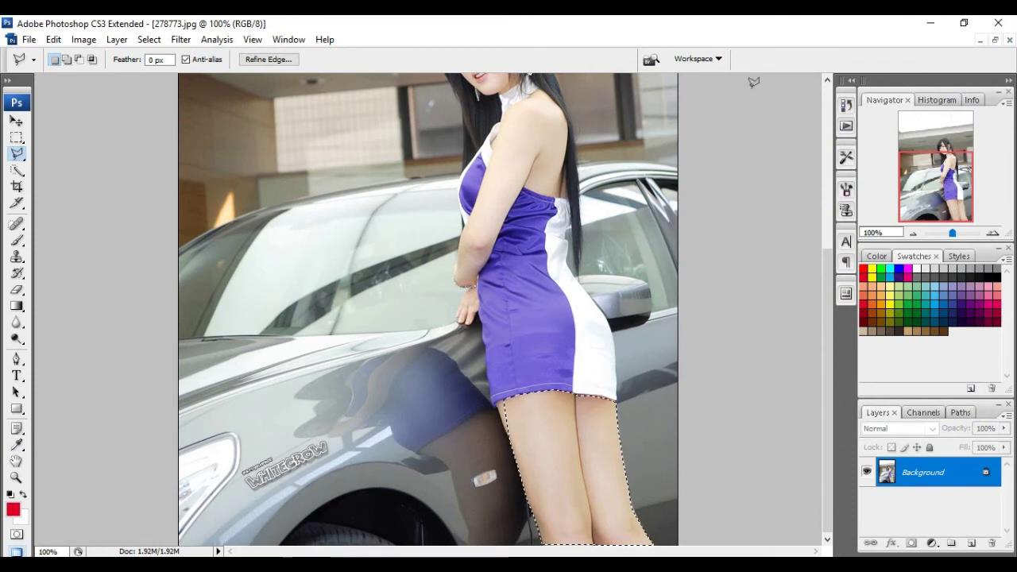
Apply Curves with the black-point input at 159 to tan the legs, then deselect
{"action": "left_click", "coordinate": [86, 43]}
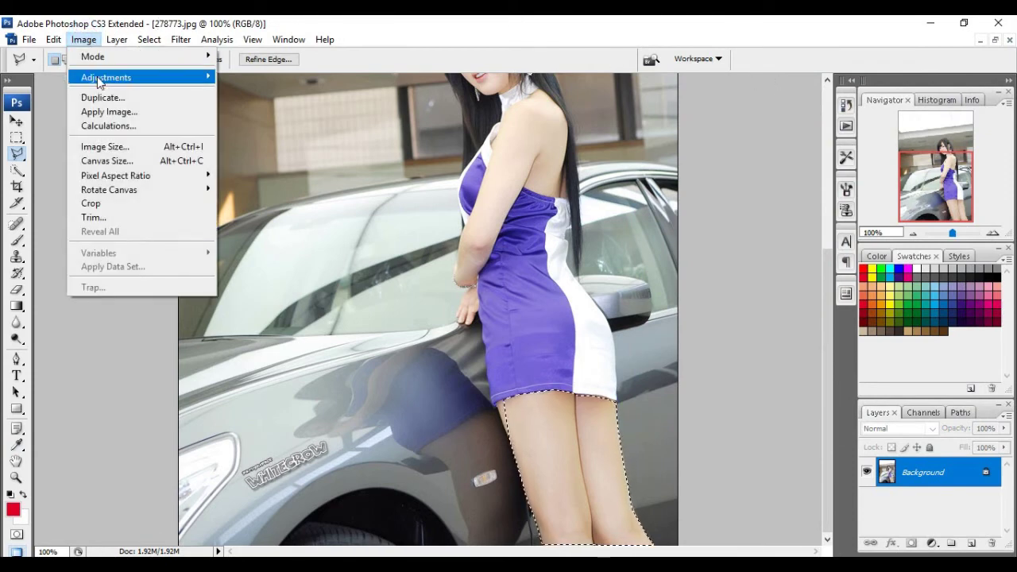
{"action": "mouse_move", "coordinate": [105, 77]}
{"action": "left_click", "coordinate": [282, 131]}
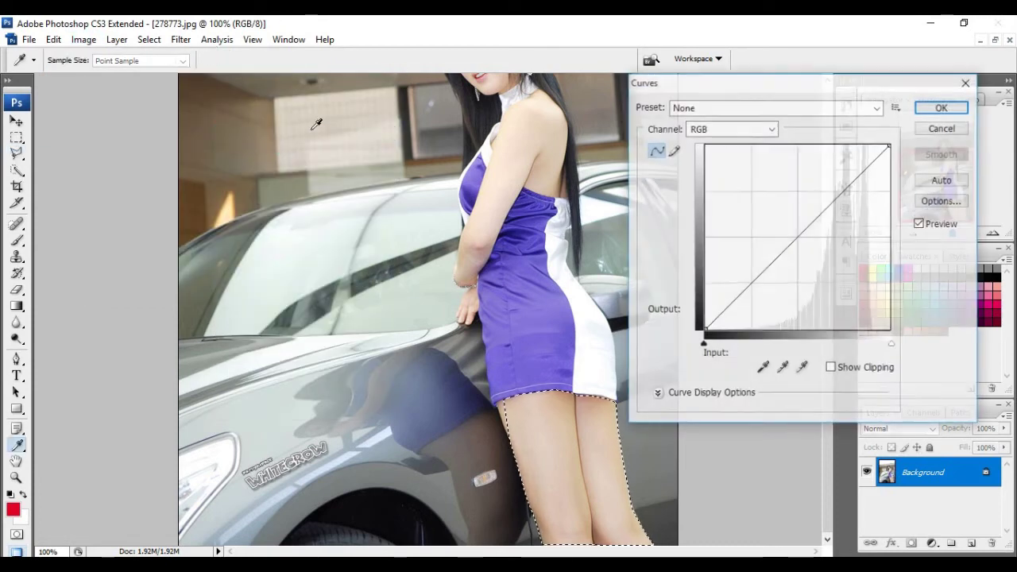
{"action": "left_click_drag", "start_coordinate": [704, 341], "coordinate": [826, 350]}
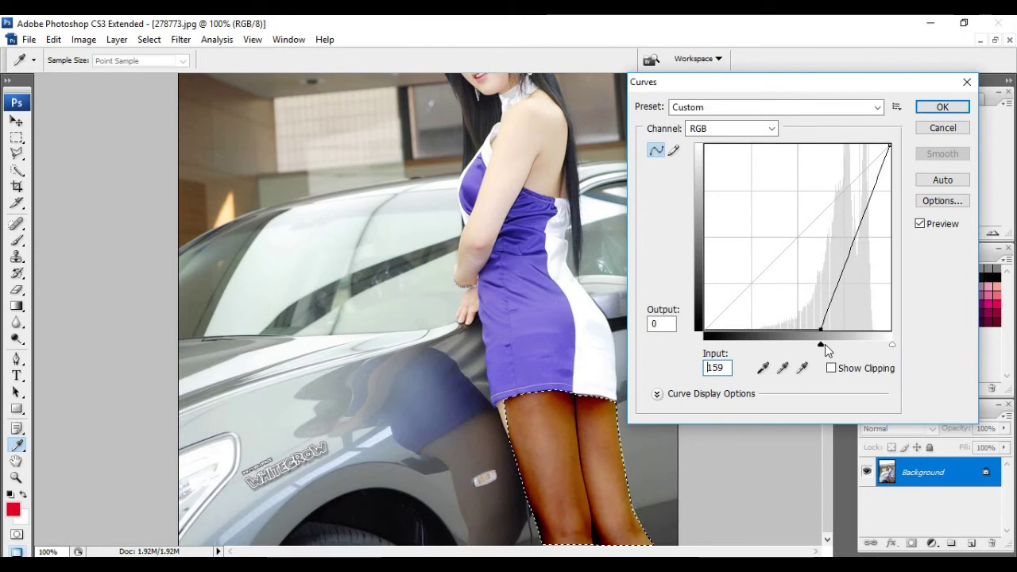
{"action": "left_click", "coordinate": [940, 107]}
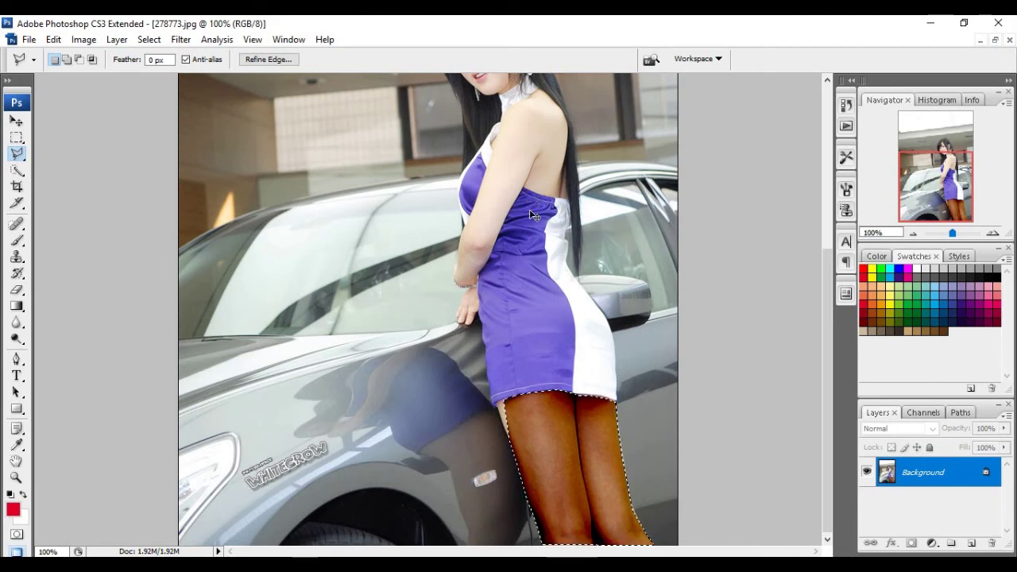
{"action": "key", "text": "ctrl+d"}
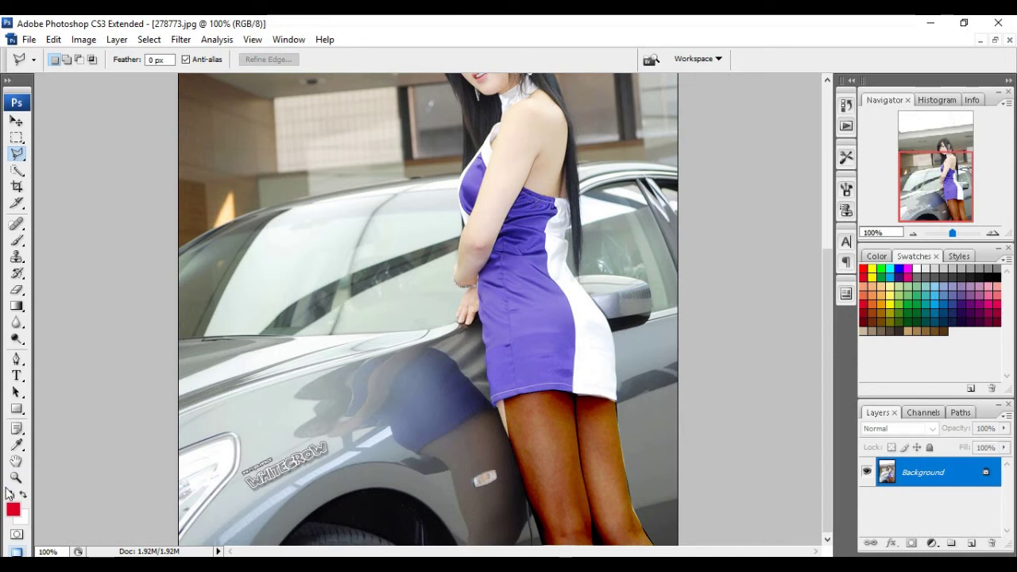
Fit the whole photo on screen, then zoom in one step
{"action": "right_click", "coordinate": [419, 368]}
{"action": "left_click", "coordinate": [433, 376]}
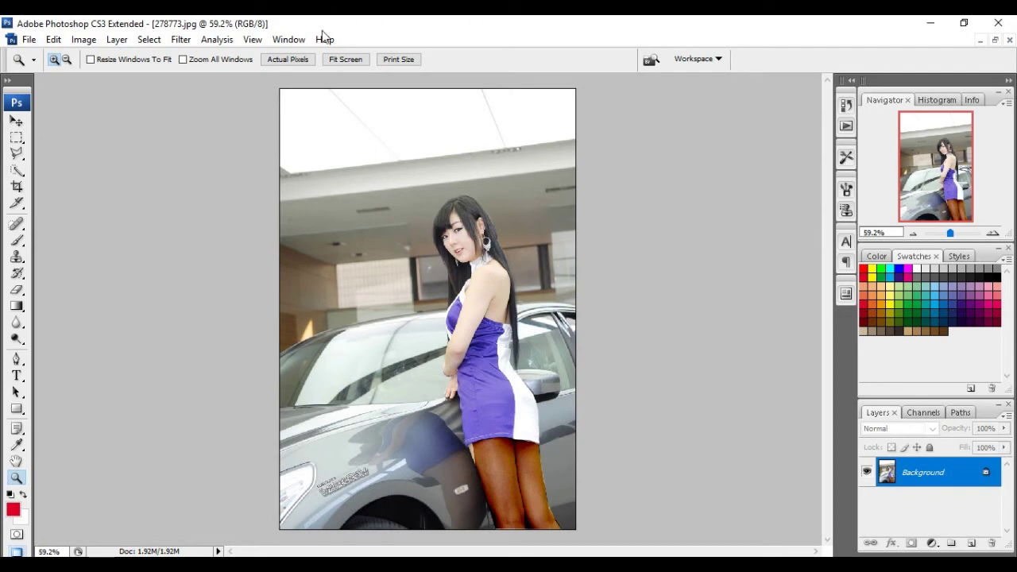
{"action": "left_click", "coordinate": [447, 232]}
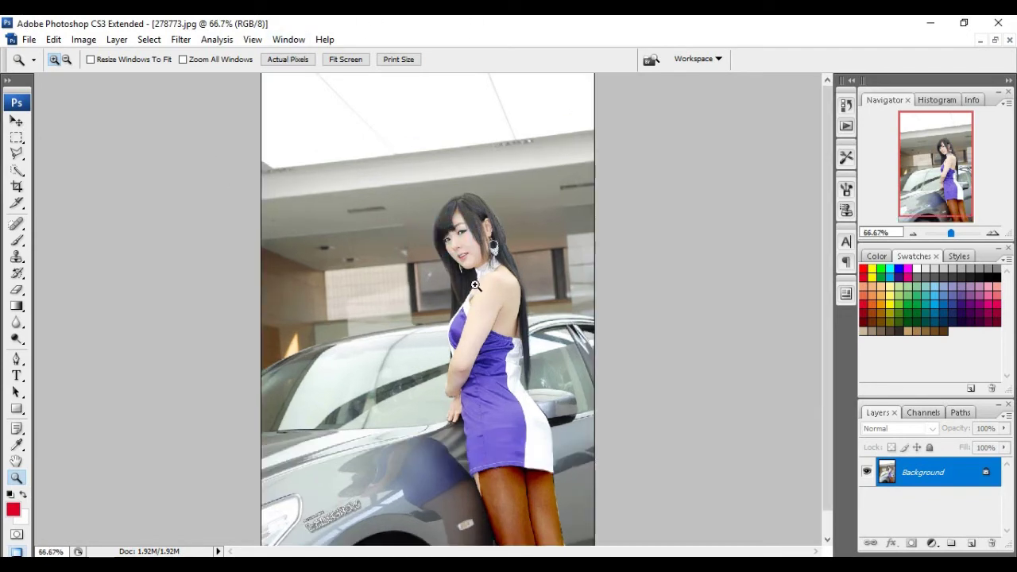
Zoom to 200% and scroll through the photo to inspect the tanned legs, dress and face
{"action": "left_click", "coordinate": [475, 286]}
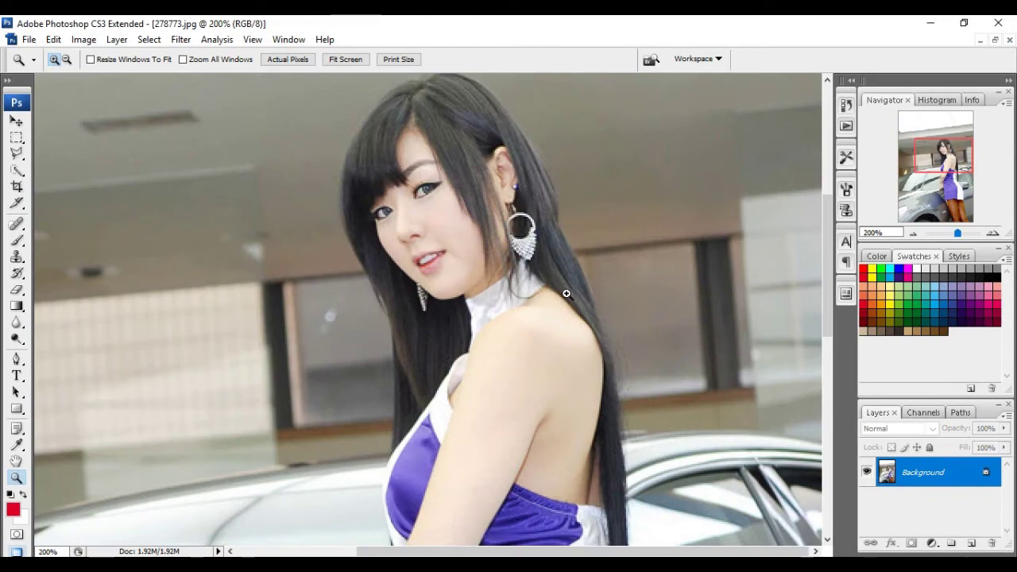
{"action": "scroll", "coordinate": [568, 294], "scroll_direction": "down", "scroll_amount": 2}
{"action": "scroll", "coordinate": [561, 288], "scroll_direction": "down", "scroll_amount": 2}
{"action": "scroll", "coordinate": [552, 283], "scroll_direction": "down", "scroll_amount": 2}
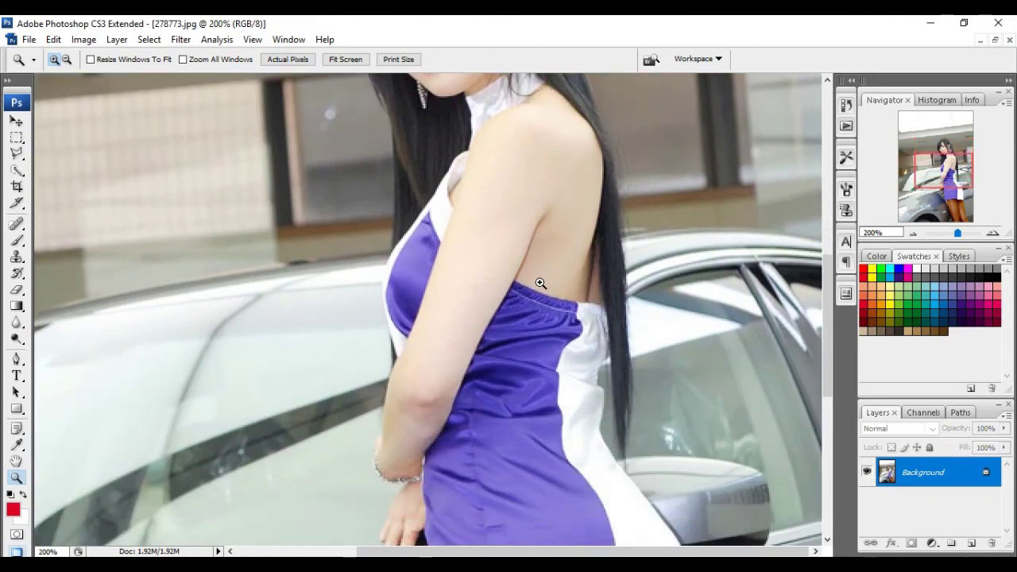
{"action": "scroll", "coordinate": [540, 282], "scroll_direction": "down", "scroll_amount": 2}
{"action": "scroll", "coordinate": [533, 270], "scroll_direction": "down", "scroll_amount": 4}
{"action": "scroll", "coordinate": [525, 272], "scroll_direction": "down", "scroll_amount": 2}
{"action": "scroll", "coordinate": [518, 272], "scroll_direction": "down", "scroll_amount": 2}
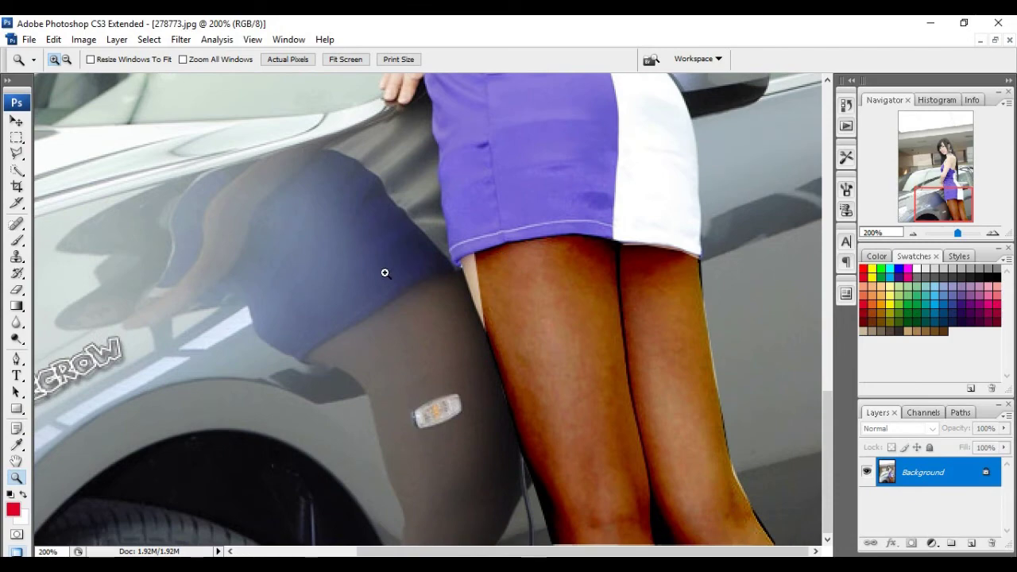
{"action": "scroll", "coordinate": [373, 246], "scroll_direction": "up", "scroll_amount": 2}
{"action": "scroll", "coordinate": [371, 238], "scroll_direction": "up", "scroll_amount": 2}
{"action": "scroll", "coordinate": [371, 238], "scroll_direction": "up", "scroll_amount": 2}
{"action": "scroll", "coordinate": [370, 238], "scroll_direction": "up", "scroll_amount": 3}
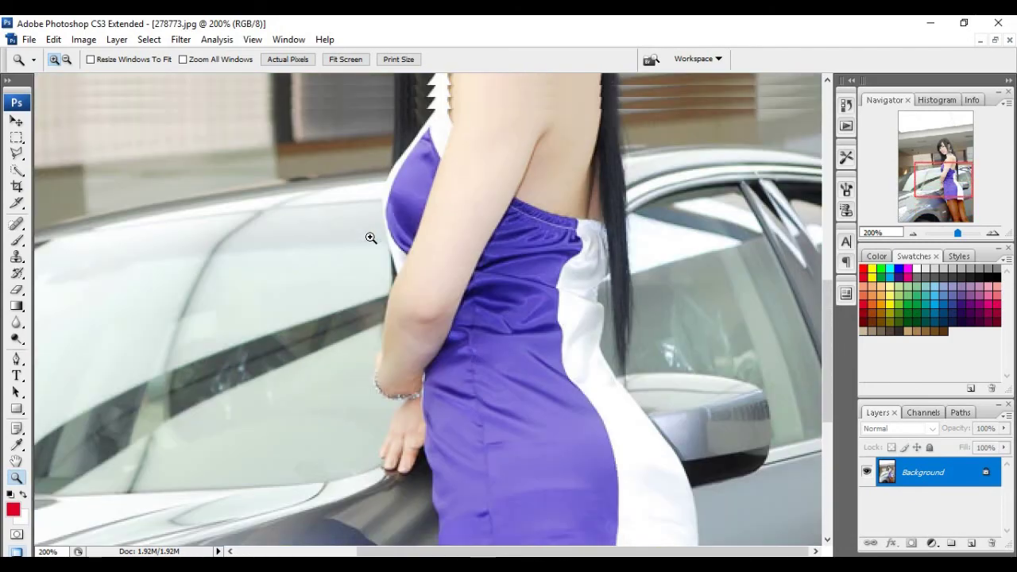
{"action": "scroll", "coordinate": [370, 237], "scroll_direction": "up", "scroll_amount": 3}
{"action": "scroll", "coordinate": [371, 238], "scroll_direction": "up", "scroll_amount": 3}
{"action": "scroll", "coordinate": [370, 237], "scroll_direction": "up", "scroll_amount": 1}
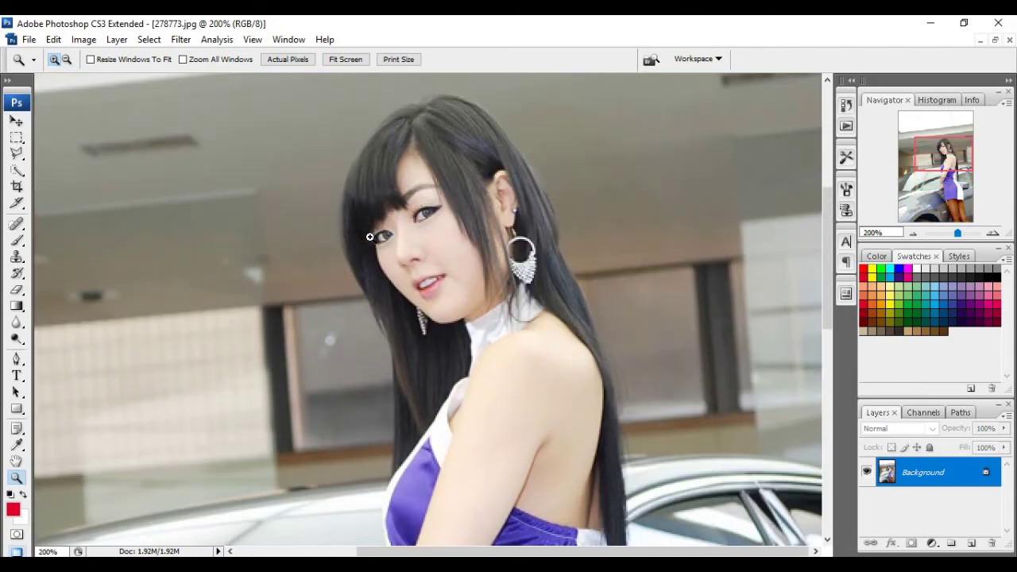
{"action": "scroll", "coordinate": [369, 237], "scroll_direction": "up", "scroll_amount": 2}
{"action": "scroll", "coordinate": [370, 236], "scroll_direction": "up", "scroll_amount": 2}
{"action": "scroll", "coordinate": [371, 237], "scroll_direction": "up", "scroll_amount": 3}
{"action": "scroll", "coordinate": [371, 238], "scroll_direction": "up", "scroll_amount": 2}
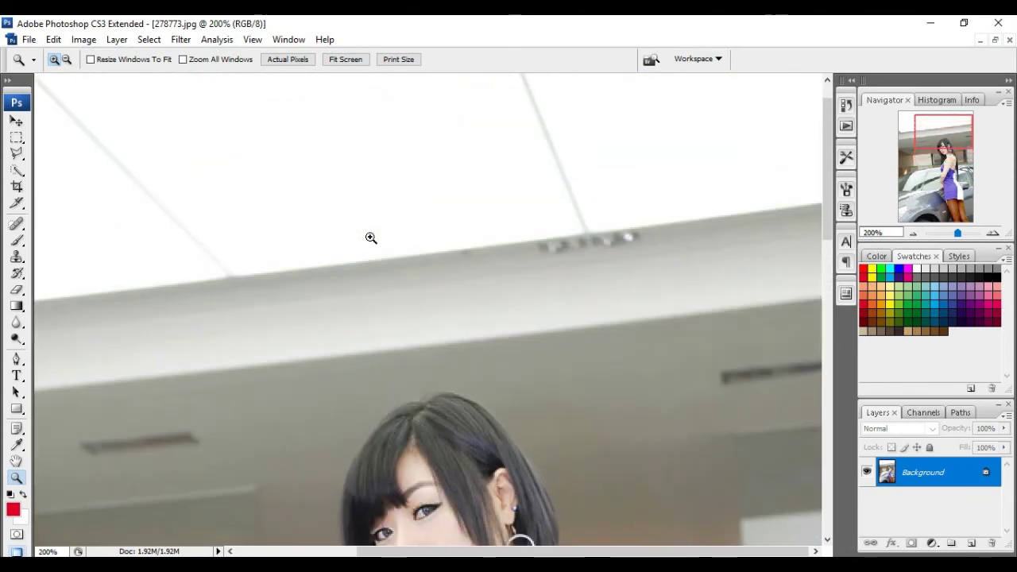
{"action": "scroll", "coordinate": [370, 238], "scroll_direction": "up", "scroll_amount": 1}
{"action": "scroll", "coordinate": [379, 251], "scroll_direction": "down", "scroll_amount": 2}
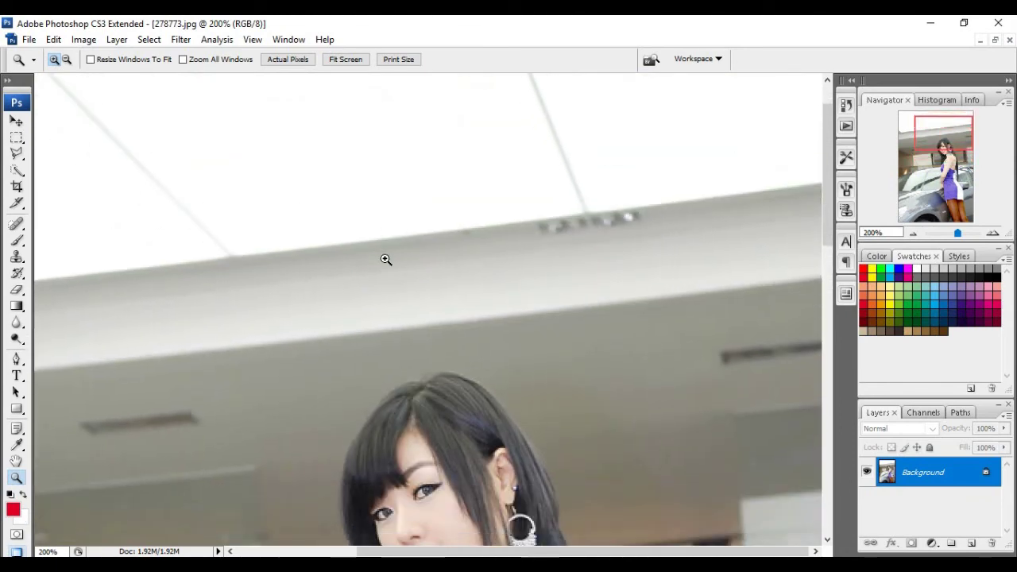
{"action": "scroll", "coordinate": [395, 264], "scroll_direction": "down", "scroll_amount": 1}
{"action": "scroll", "coordinate": [403, 262], "scroll_direction": "down", "scroll_amount": 1}
{"action": "scroll", "coordinate": [401, 253], "scroll_direction": "down", "scroll_amount": 1}
{"action": "scroll", "coordinate": [400, 250], "scroll_direction": "down", "scroll_amount": 1}
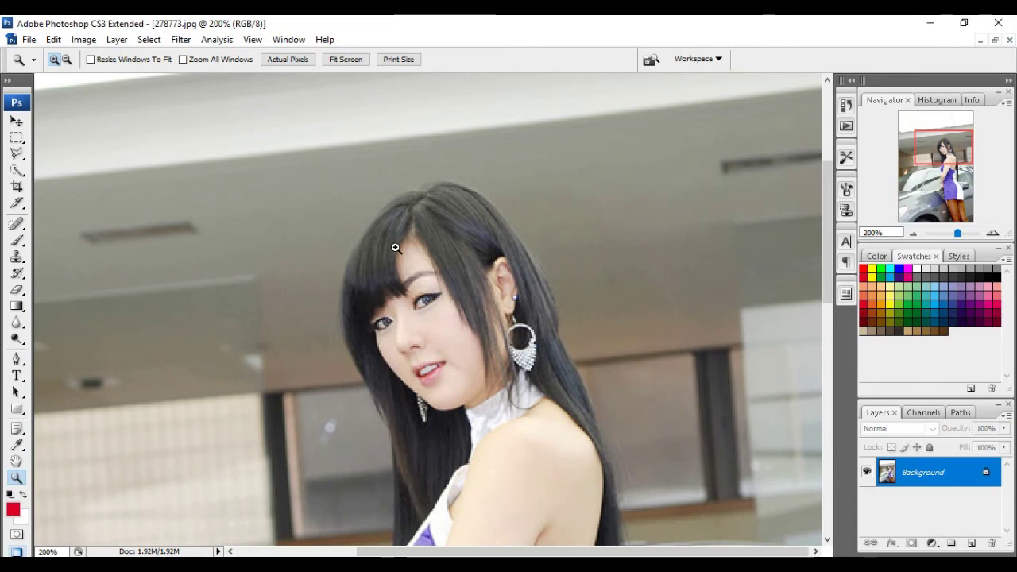
{"action": "scroll", "coordinate": [396, 248], "scroll_direction": "down", "scroll_amount": 2}
{"action": "scroll", "coordinate": [393, 247], "scroll_direction": "down", "scroll_amount": 2}
{"action": "scroll", "coordinate": [390, 244], "scroll_direction": "down", "scroll_amount": 1}
{"action": "scroll", "coordinate": [389, 244], "scroll_direction": "down", "scroll_amount": 2}
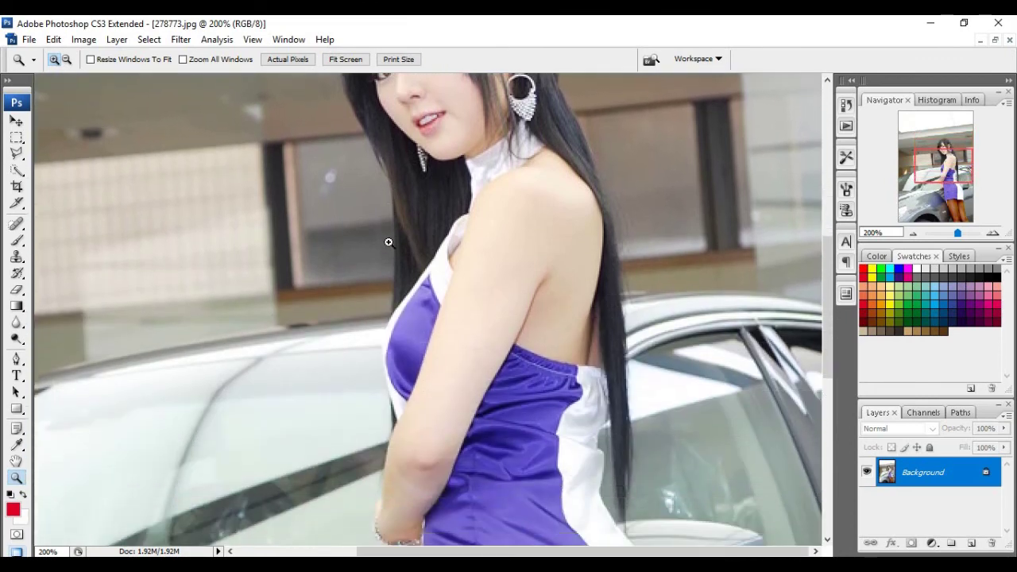
{"action": "scroll", "coordinate": [390, 244], "scroll_direction": "down", "scroll_amount": 1}
{"action": "scroll", "coordinate": [389, 244], "scroll_direction": "down", "scroll_amount": 2}
{"action": "scroll", "coordinate": [389, 243], "scroll_direction": "down", "scroll_amount": 1}
{"action": "scroll", "coordinate": [389, 244], "scroll_direction": "down", "scroll_amount": 2}
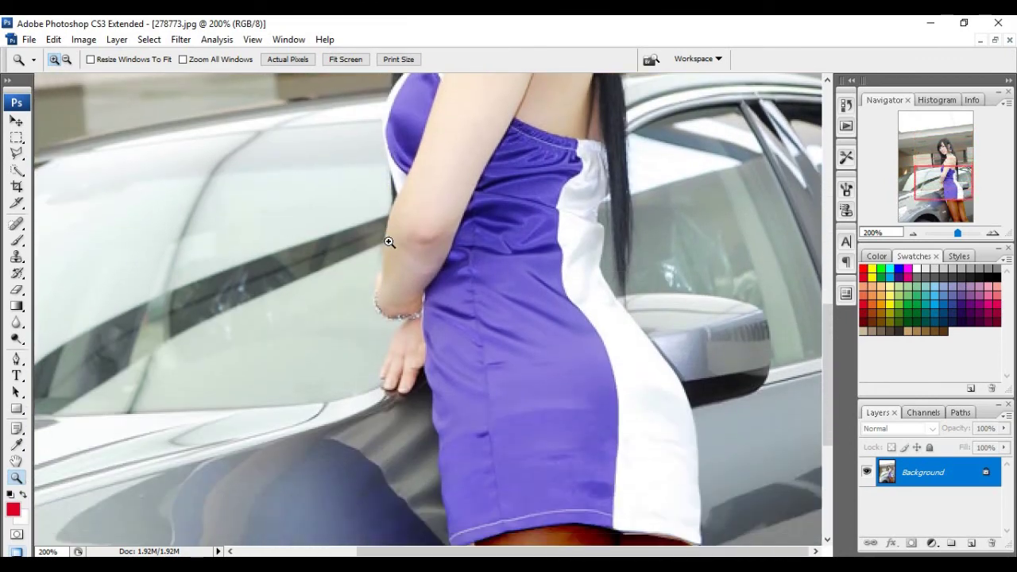
{"action": "scroll", "coordinate": [382, 242], "scroll_direction": "down", "scroll_amount": 1}
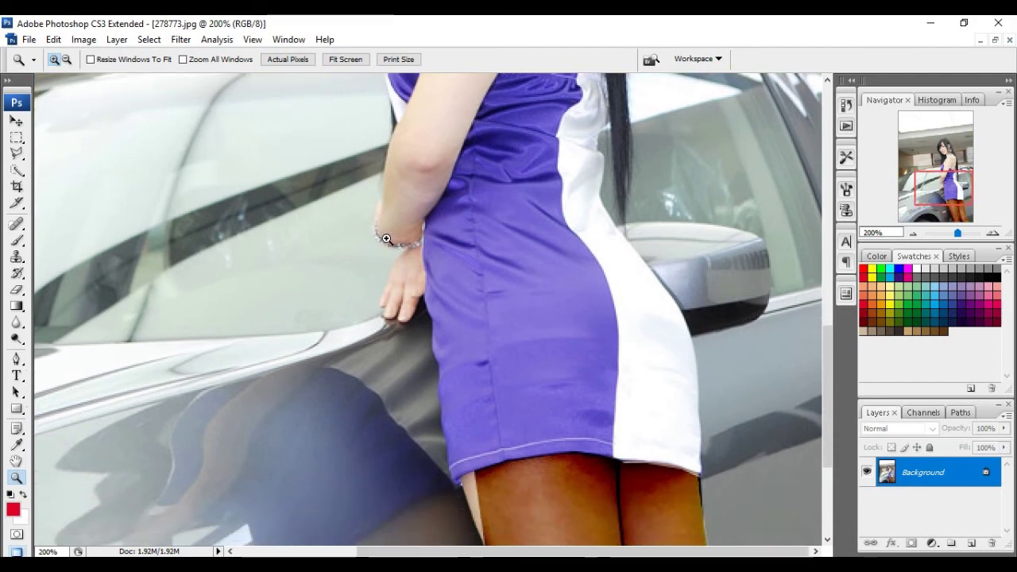
{"action": "scroll", "coordinate": [382, 238], "scroll_direction": "down", "scroll_amount": 2}
{"action": "scroll", "coordinate": [385, 222], "scroll_direction": "down", "scroll_amount": 1}
{"action": "scroll", "coordinate": [380, 224], "scroll_direction": "down", "scroll_amount": 2}
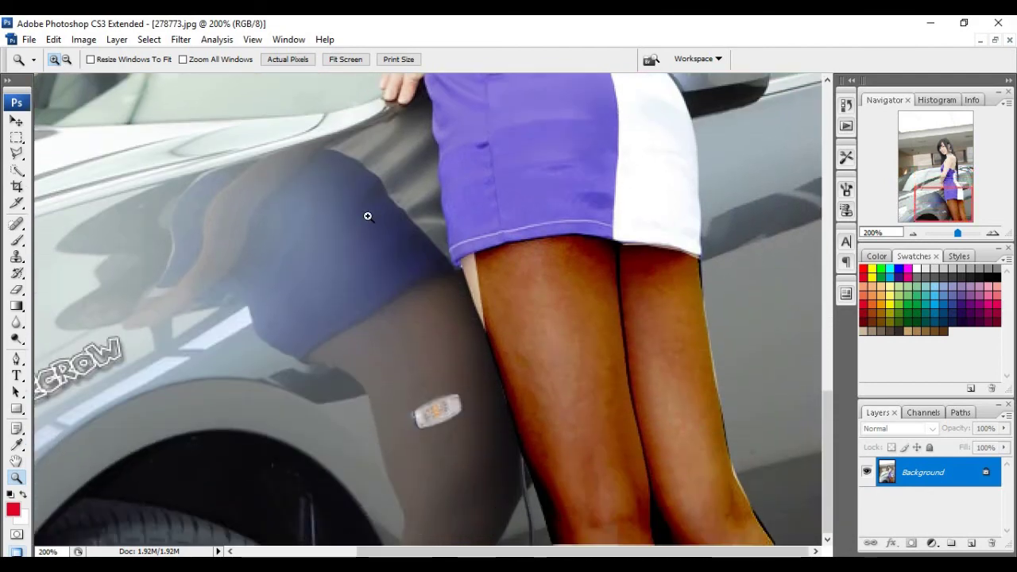